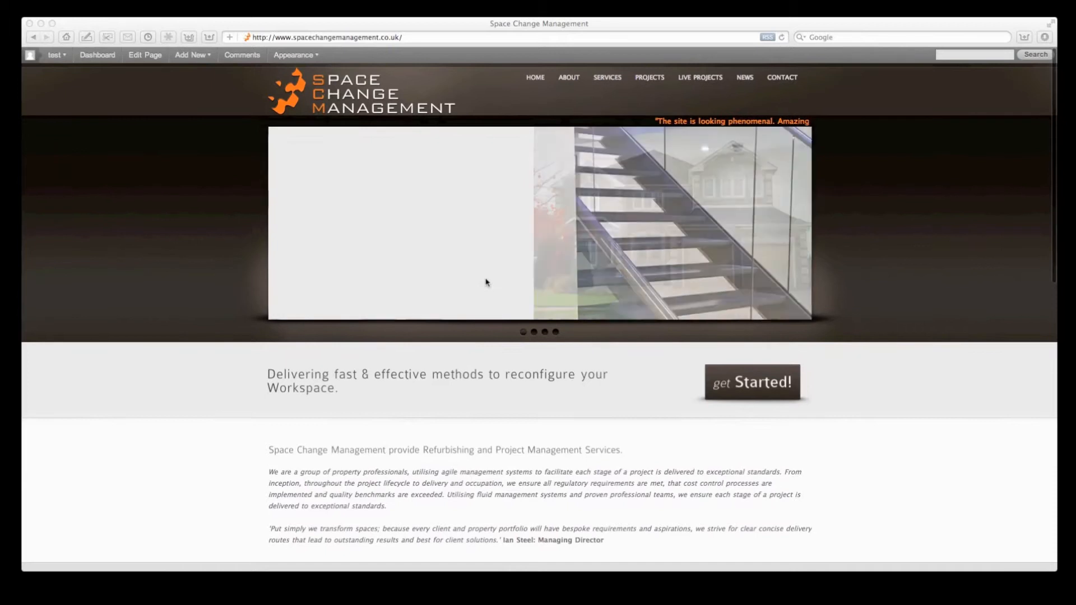
Step: Scroll to the Space Change Management homepage footer and follow the Admin link to the WordPress Dashboard
scroll(486, 282, down, 5)
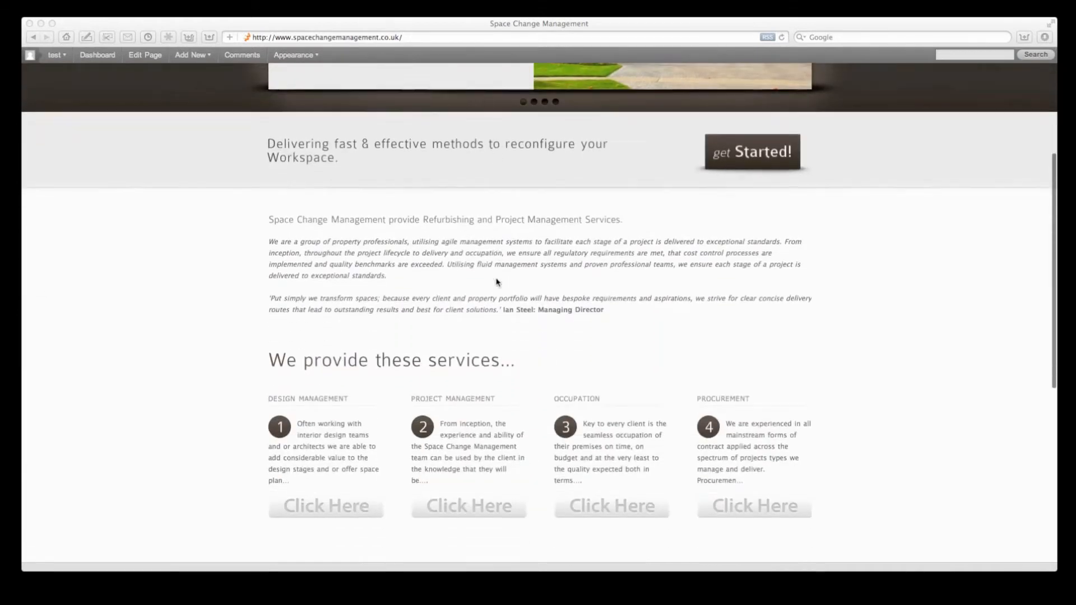
scroll(496, 282, down, 6)
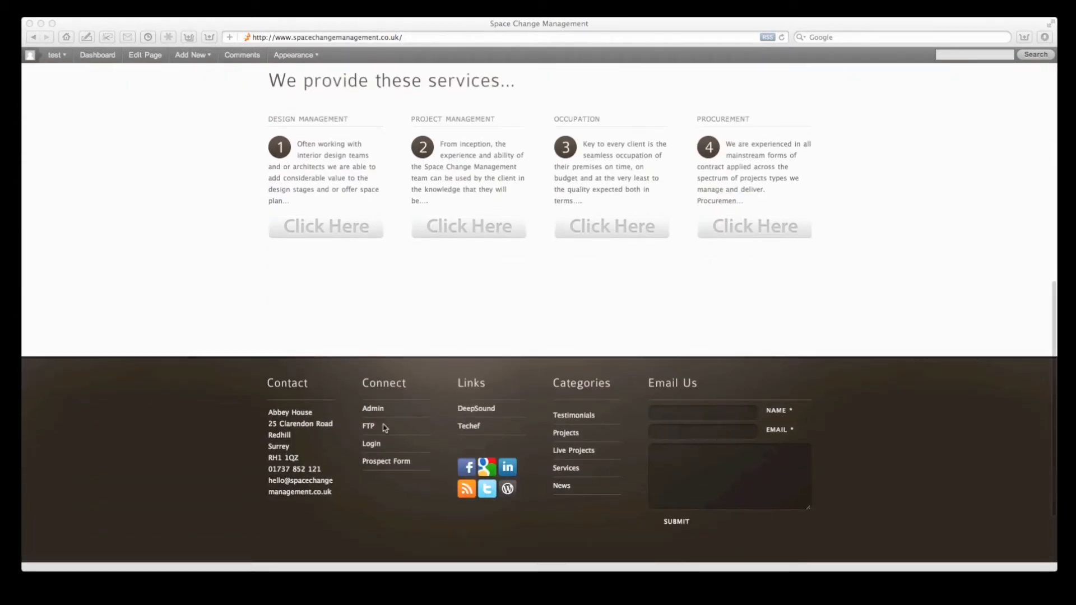
click(376, 411)
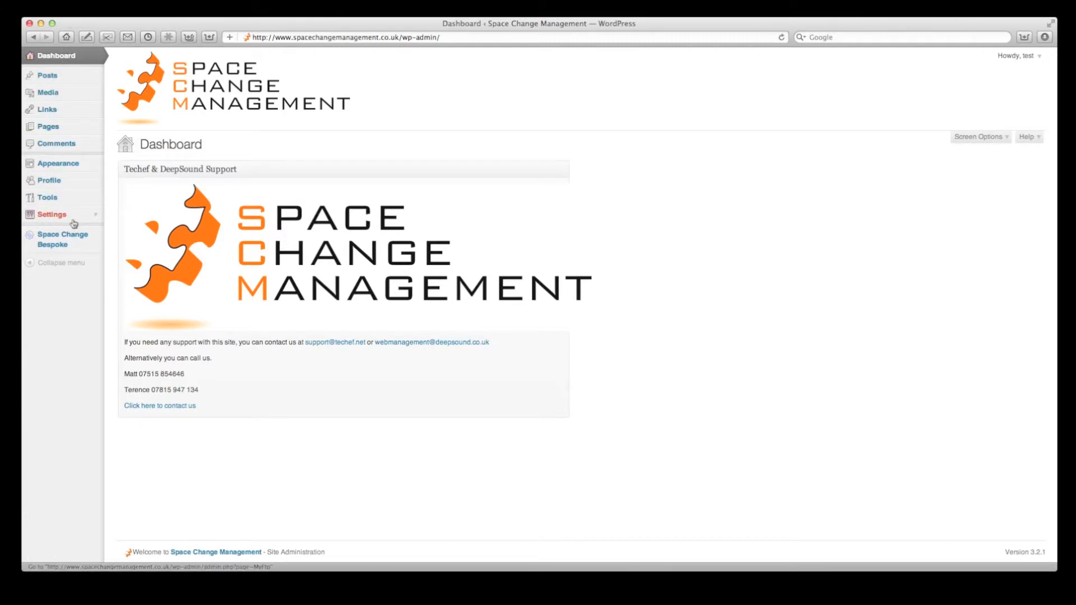
Step: Open Settings > MyFtp and browse into the C:/wamp/www/scm/Clients folder
click(94, 215)
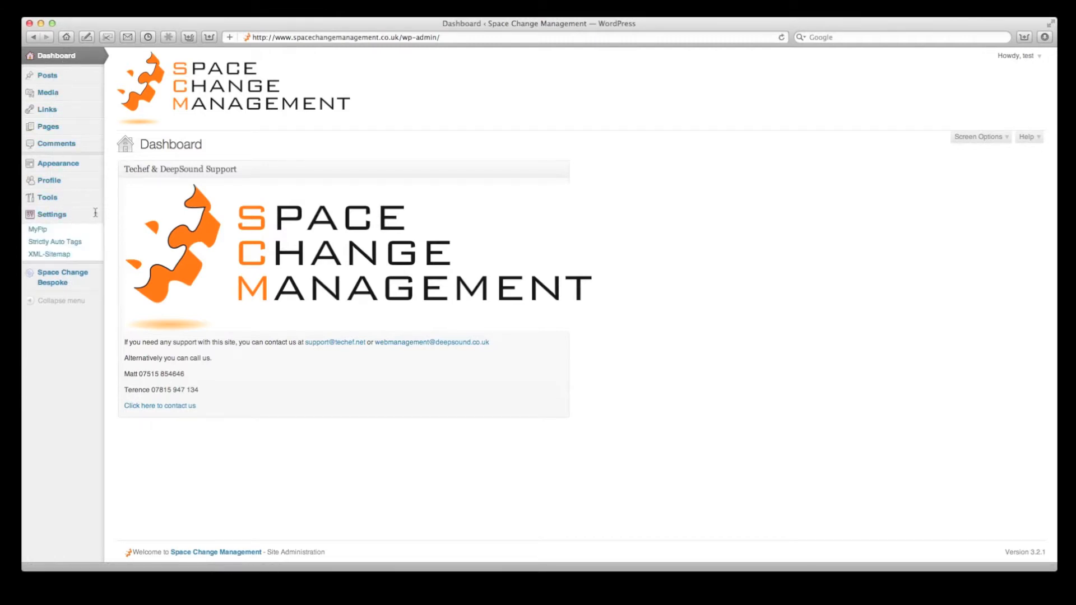
click(50, 232)
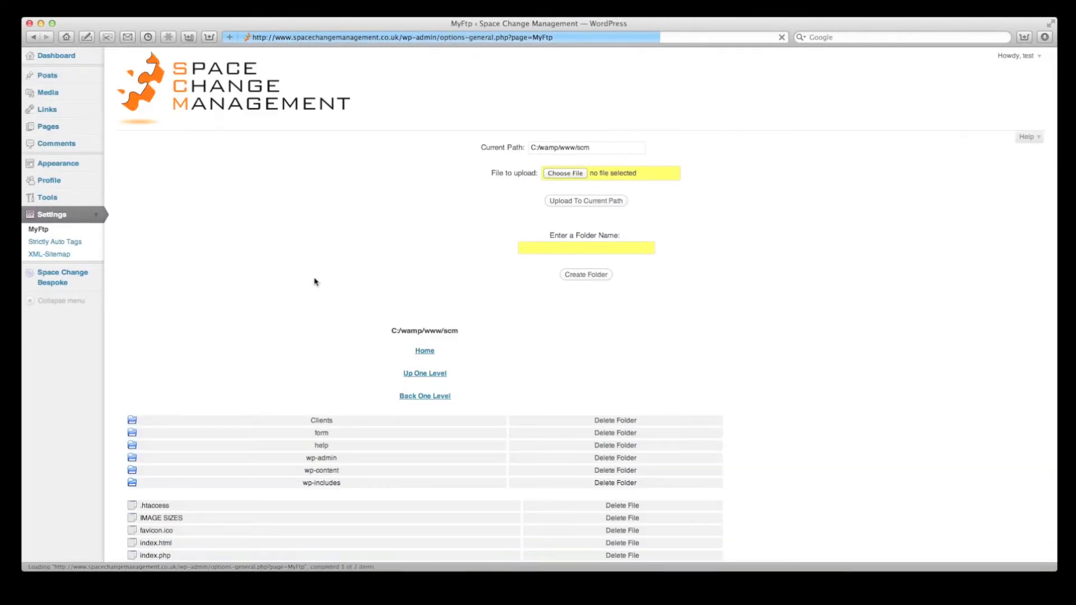
scroll(726, 283, down, 10)
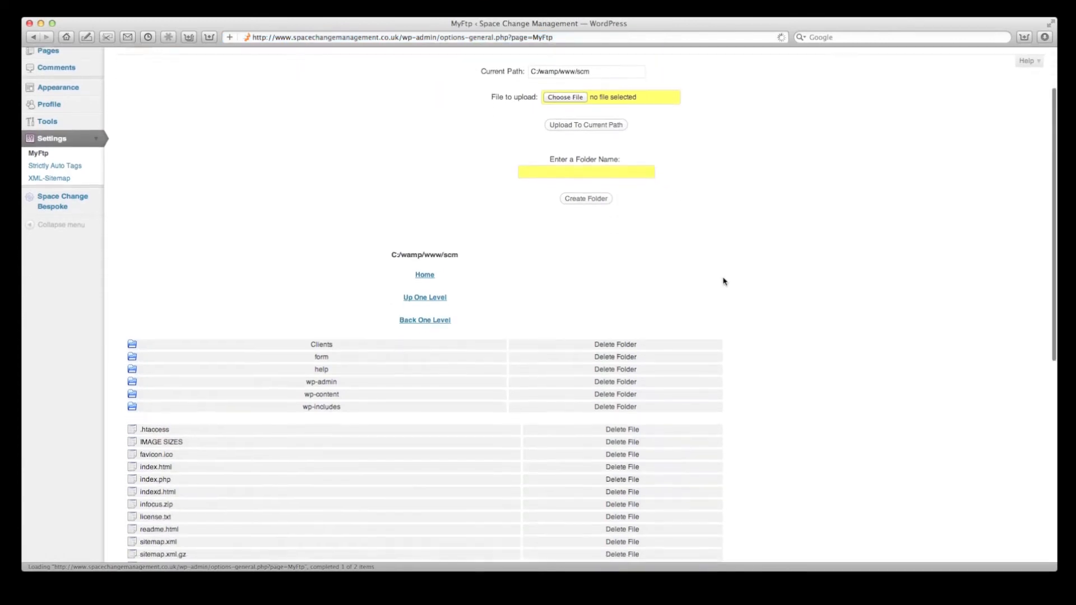
scroll(227, 317, down, 6)
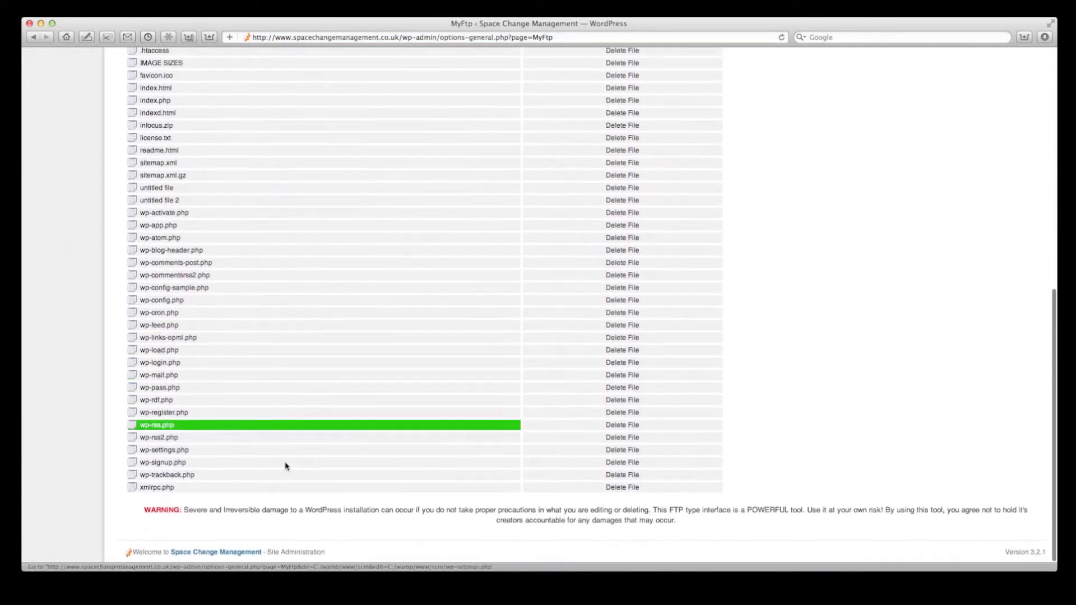
scroll(264, 258, up, 6)
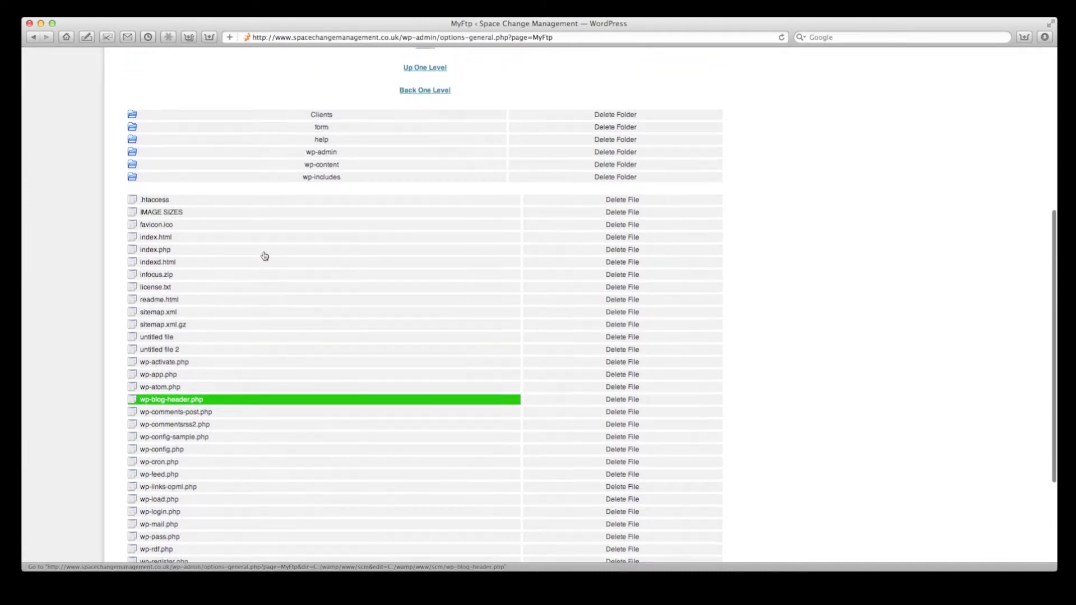
scroll(353, 235, up, 4)
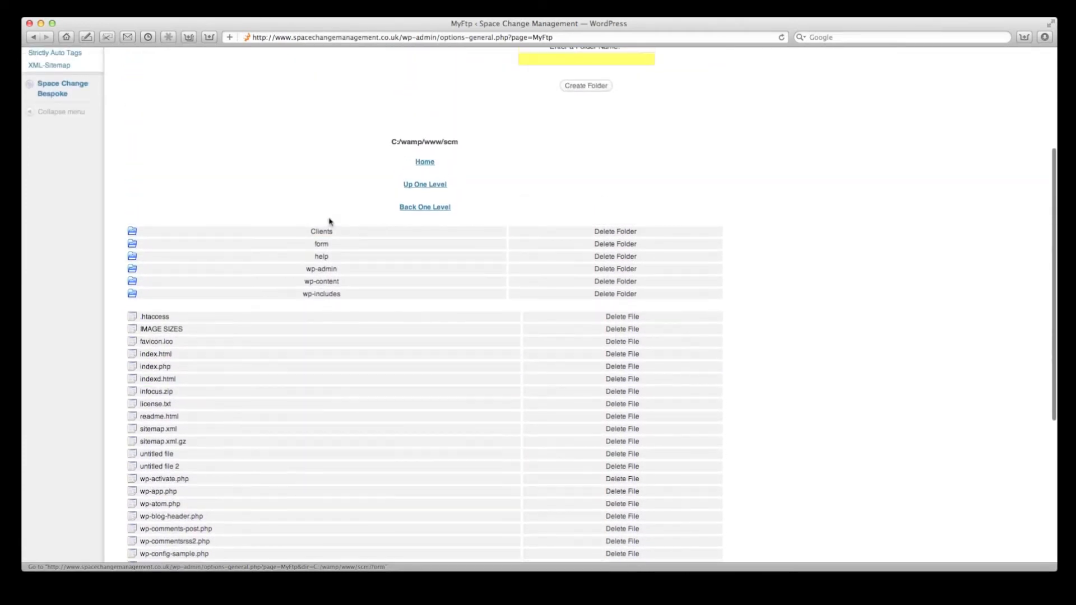
click(324, 238)
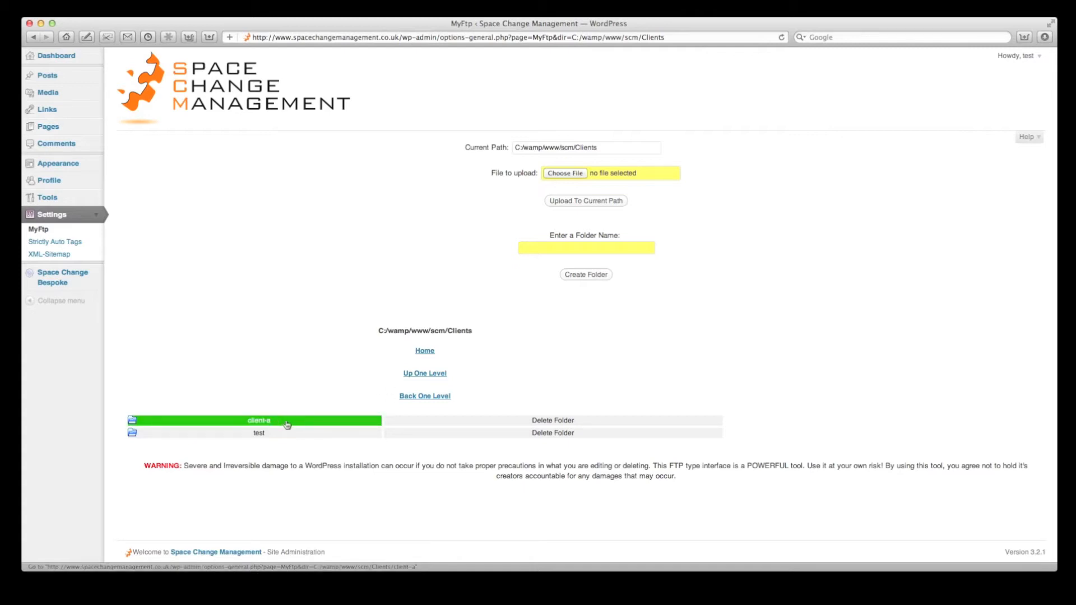
Step: Create a folder named 'woolworths' inside Clients in MyFtp, confirm it, and open it
double_click(586, 148)
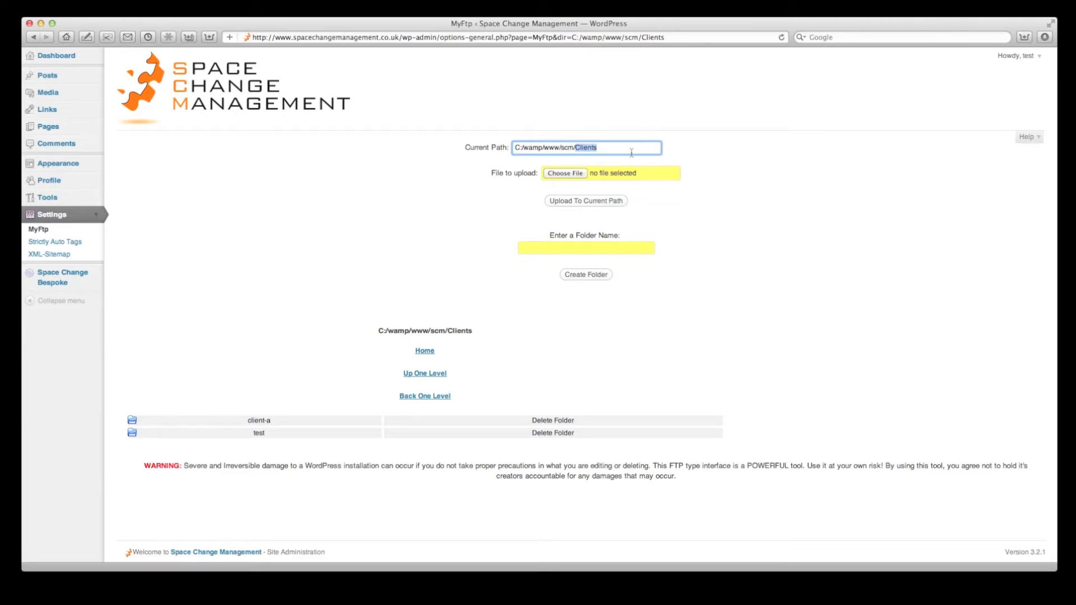
text(woolworth)
drag(619, 148, 575, 148)
key(super+c)
click(579, 247)
key(super+v)
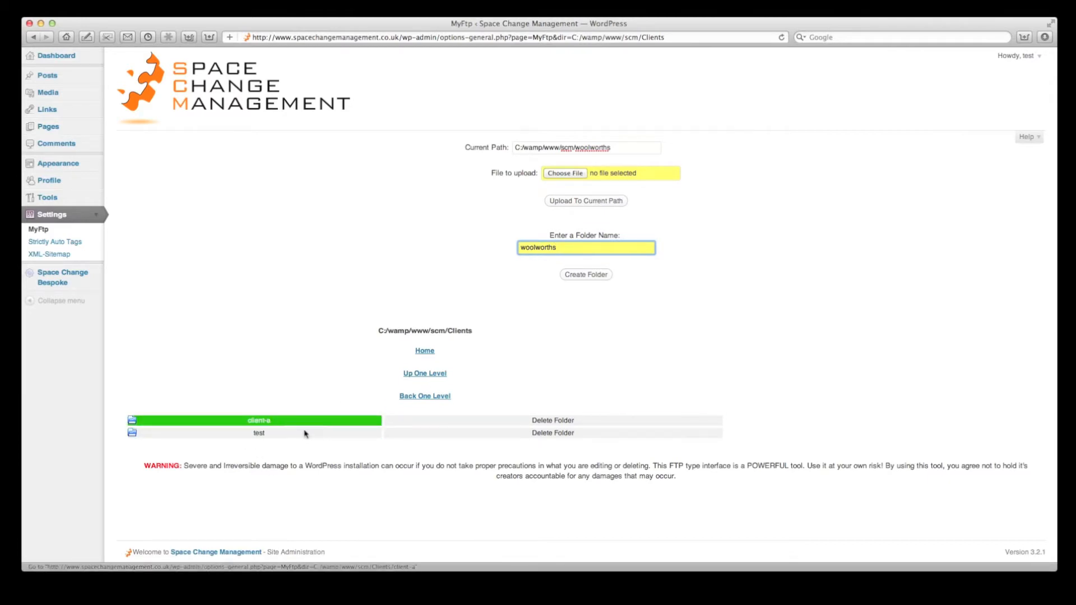
click(585, 274)
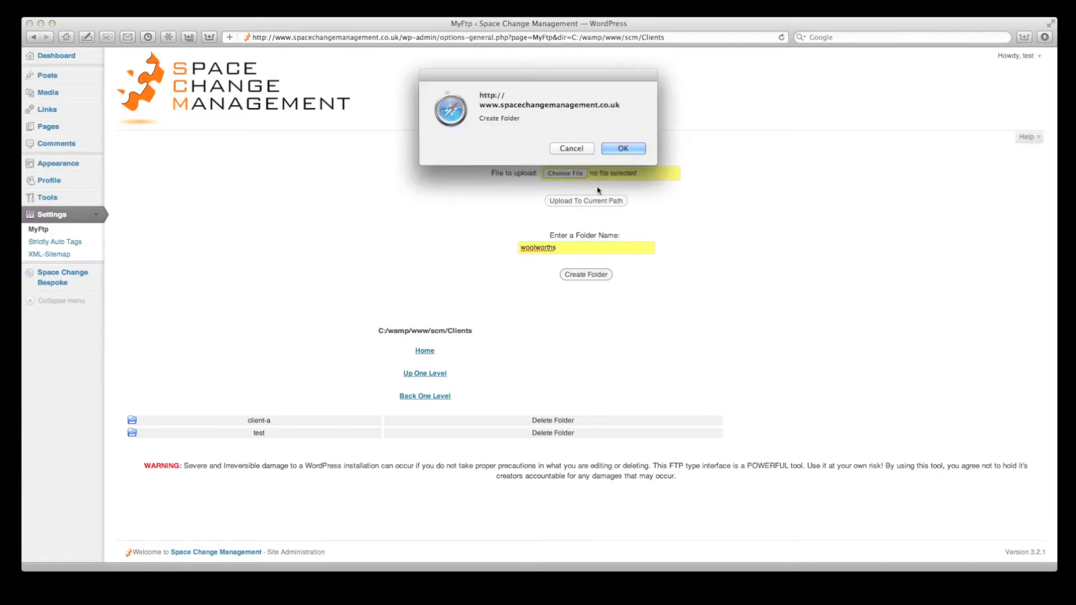
click(627, 149)
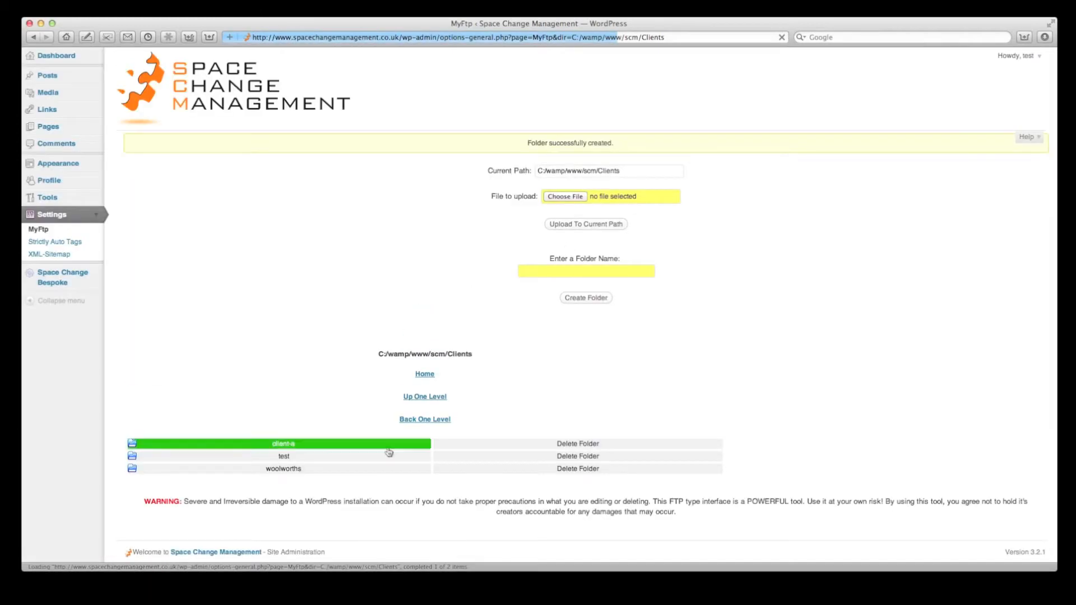
click(300, 474)
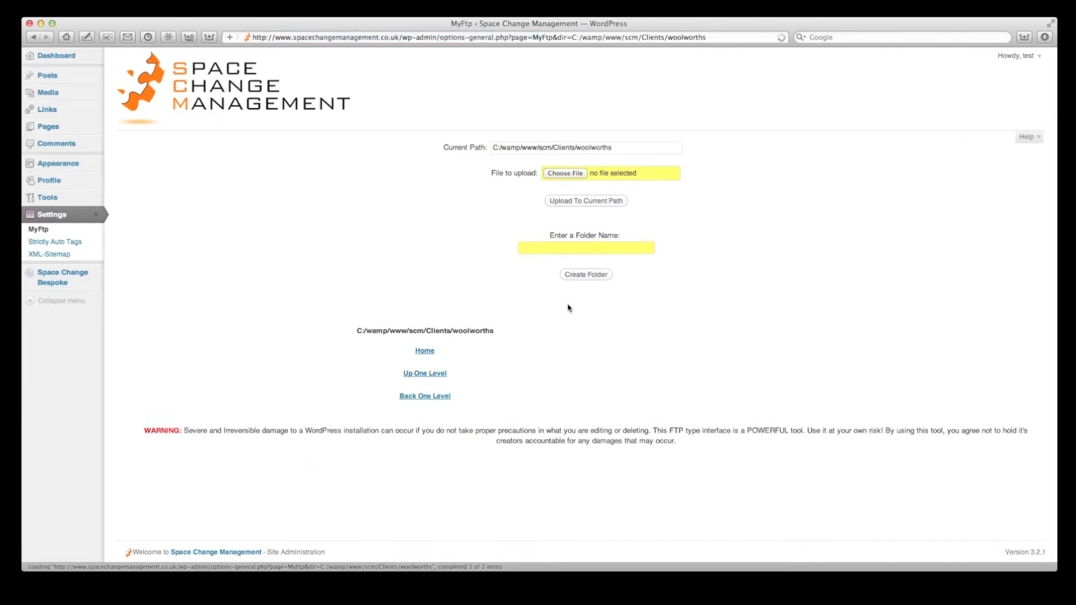
Step: Upload Archive.zip from the extra folder to the current path, then go back into Clients
click(575, 175)
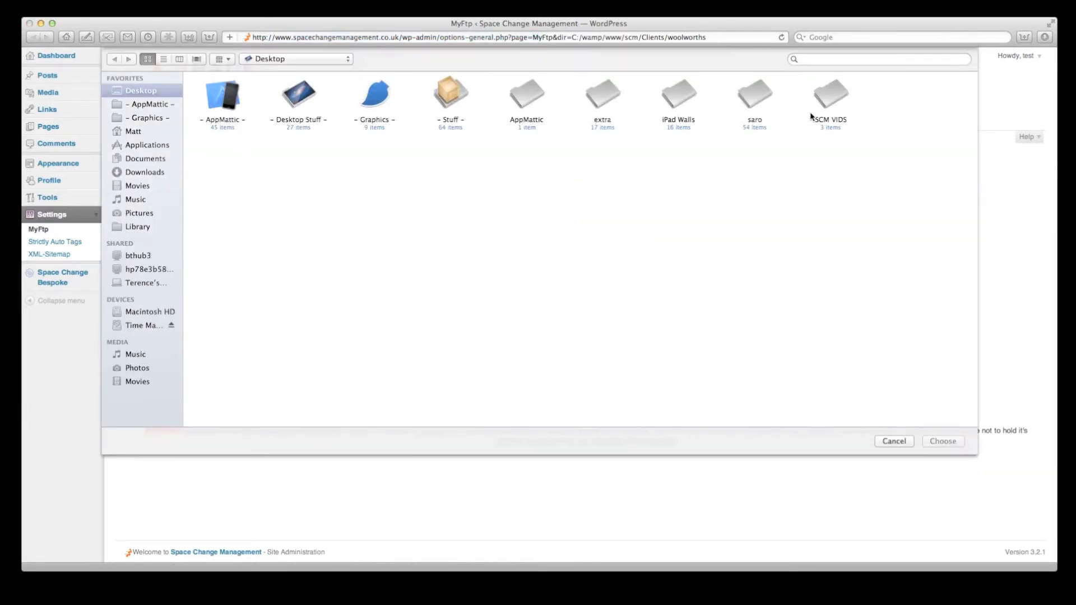
double_click(611, 103)
double_click(303, 99)
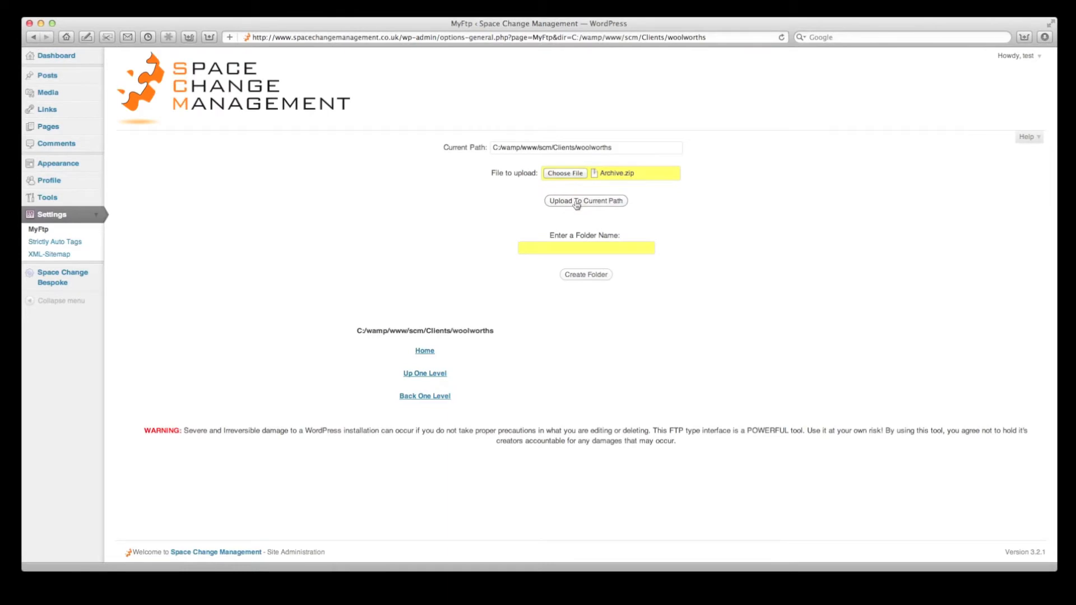
click(577, 202)
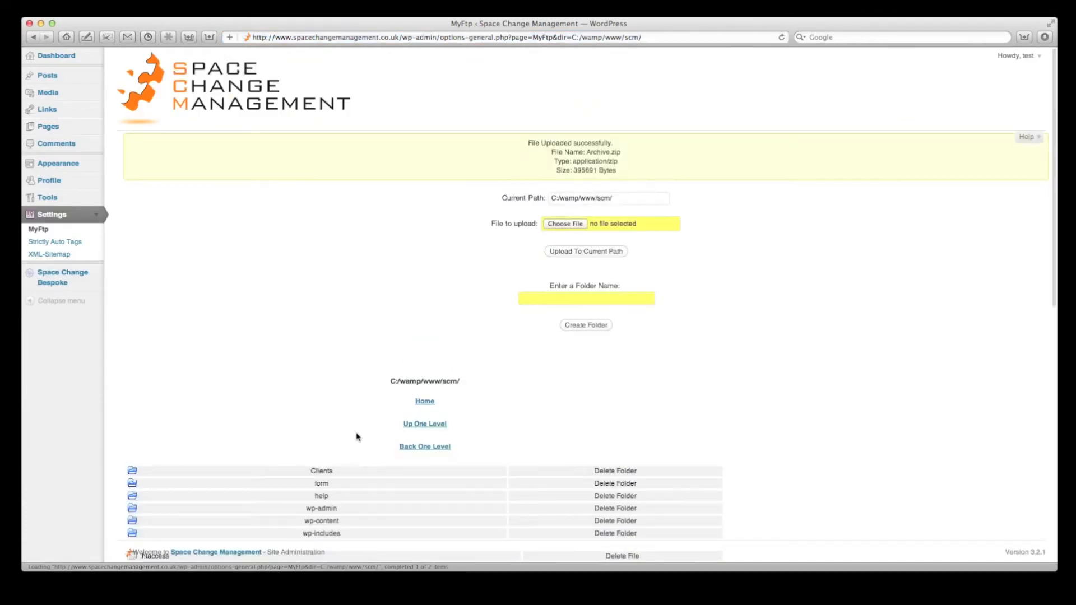
click(332, 474)
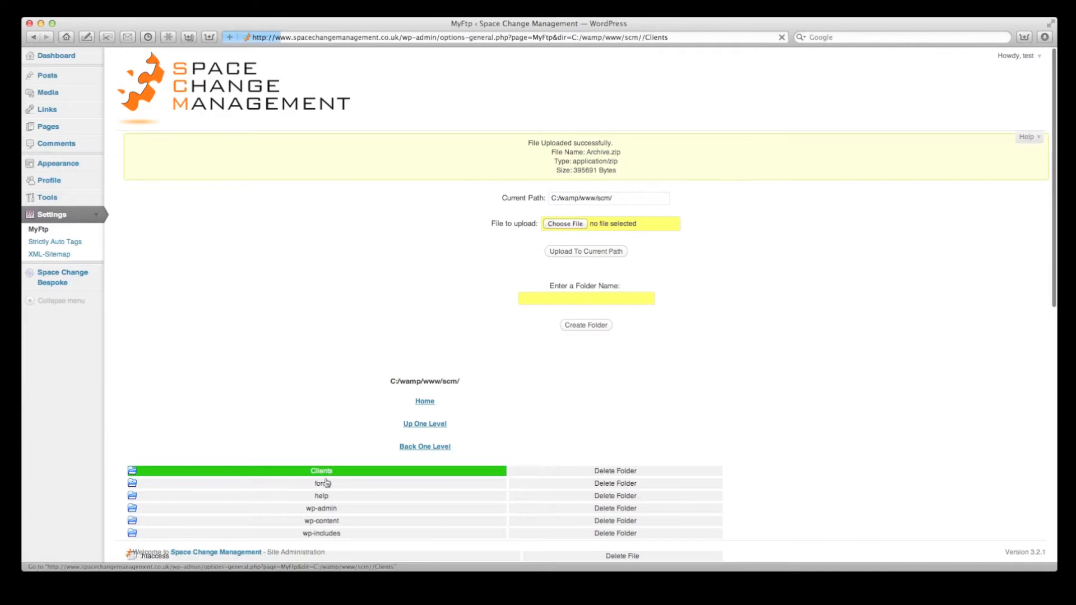
Step: Open woolworths to confirm its __MACOSX folder and three screenshots, and select its full path
click(286, 449)
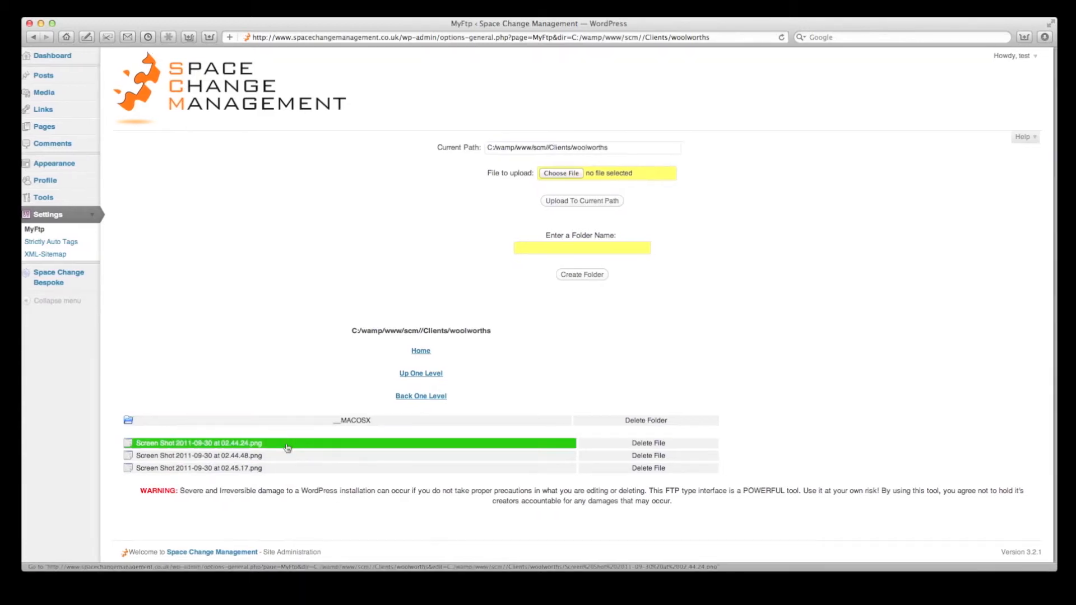
click(552, 146)
drag(552, 144, 467, 146)
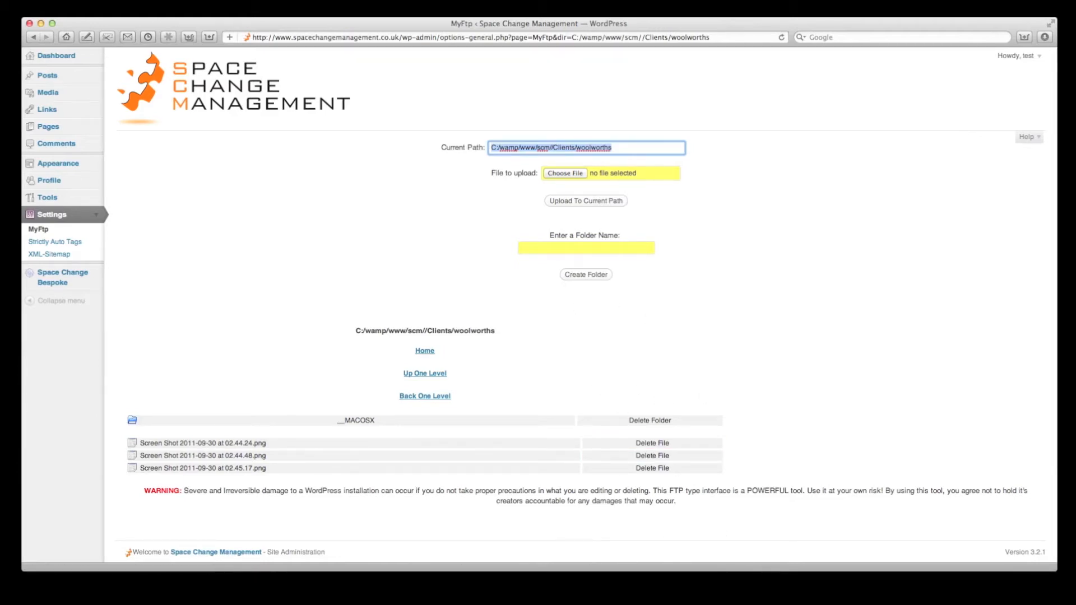
Step: Open the Utilities stack from the Dock, showing Activity Monitor, Disk Utility and other apps
click(800, 604)
click(800, 604)
click(847, 604)
click(847, 604)
click(885, 604)
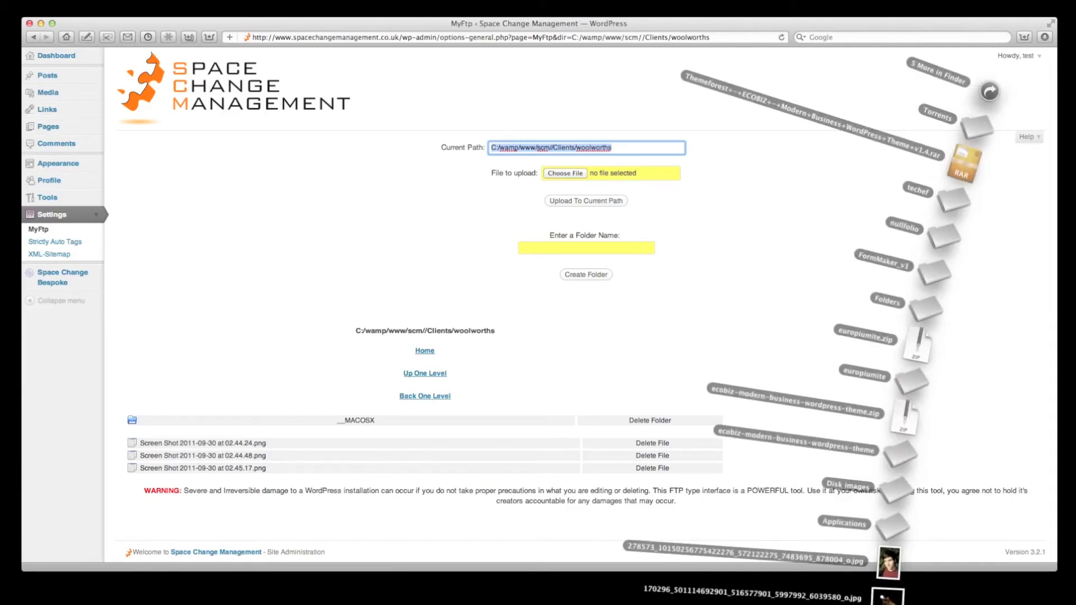
click(927, 604)
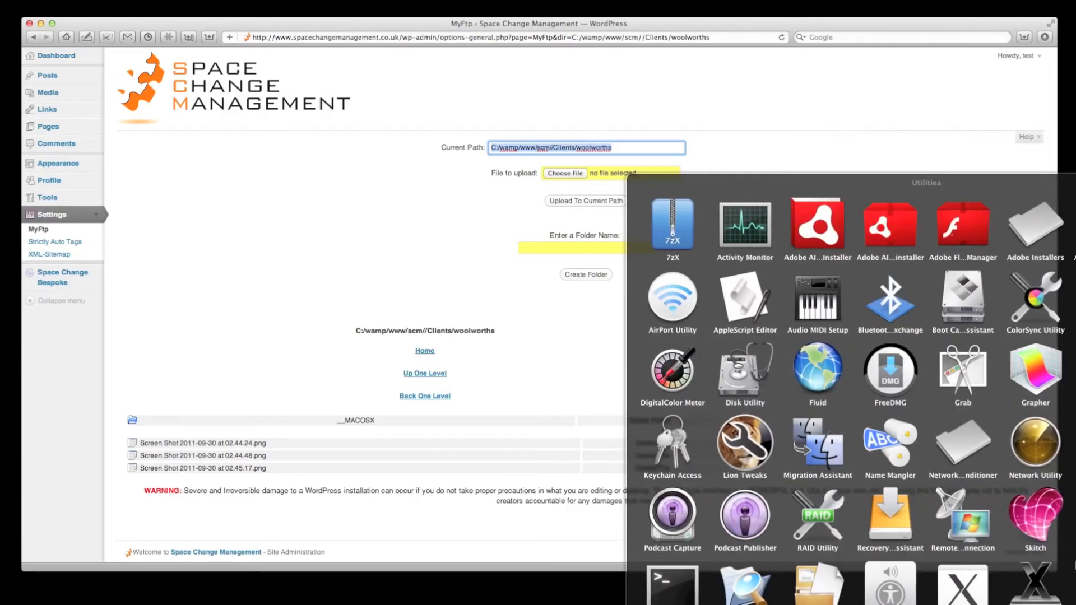
Step: Launch Remote Desktop Connection and connect to 66.109.18.20, accepting the unverified identity warning
click(969, 536)
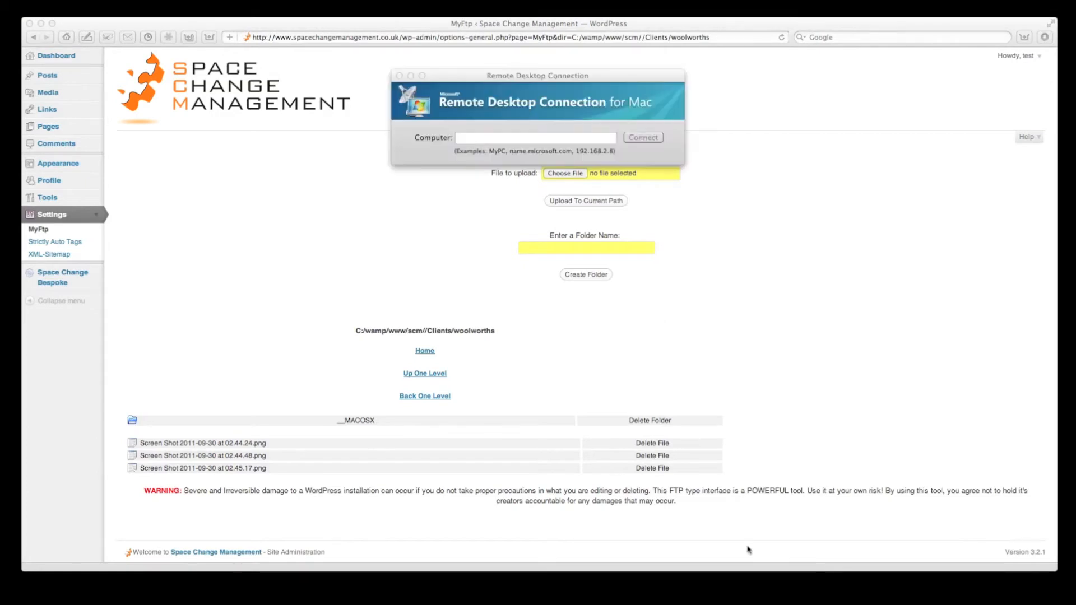
drag(522, 80, 436, 167)
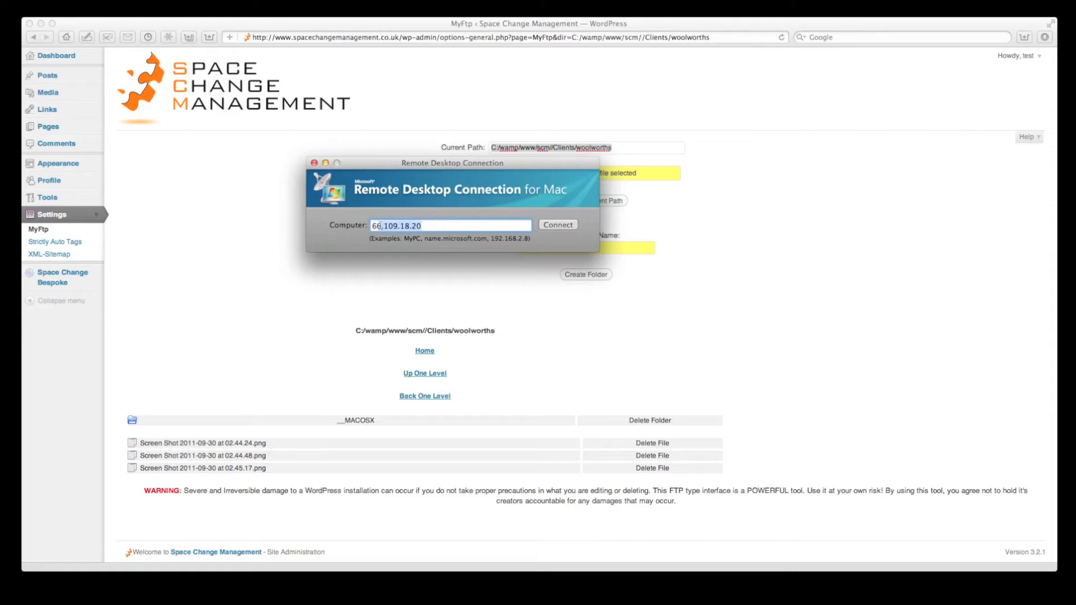
click(559, 225)
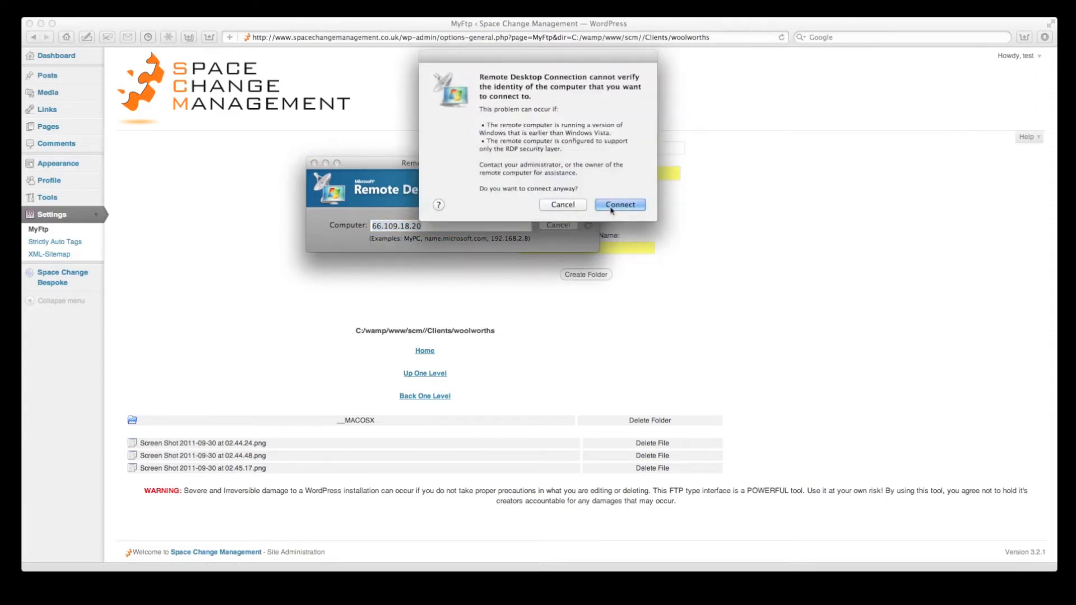
click(614, 208)
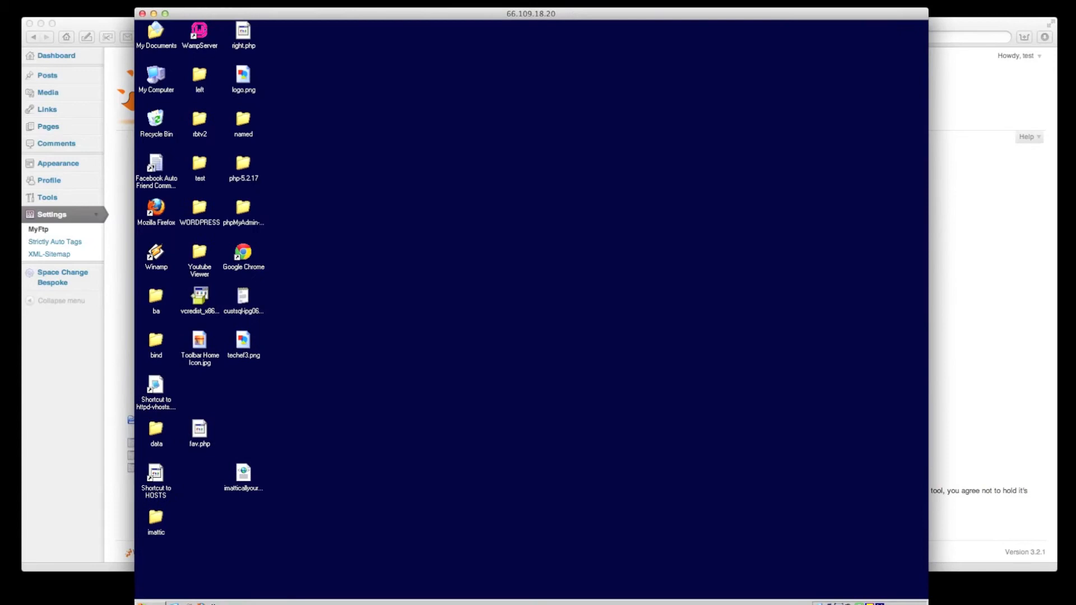
Step: Resize and reposition the remote desktop window so the Windows taskbar is visible
drag(928, 604, 717, 532)
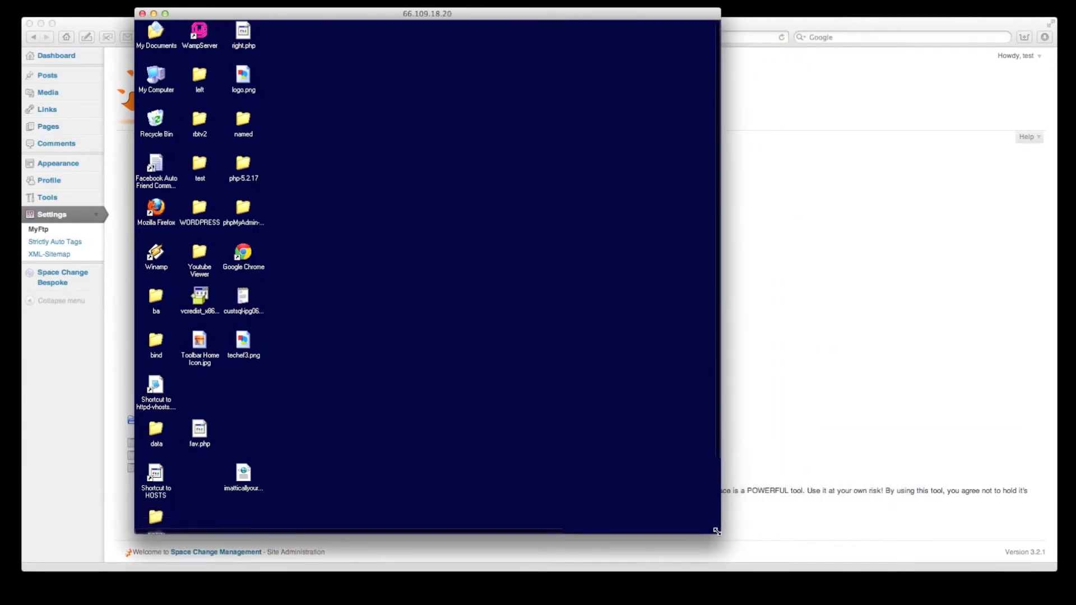
drag(719, 532, 845, 575)
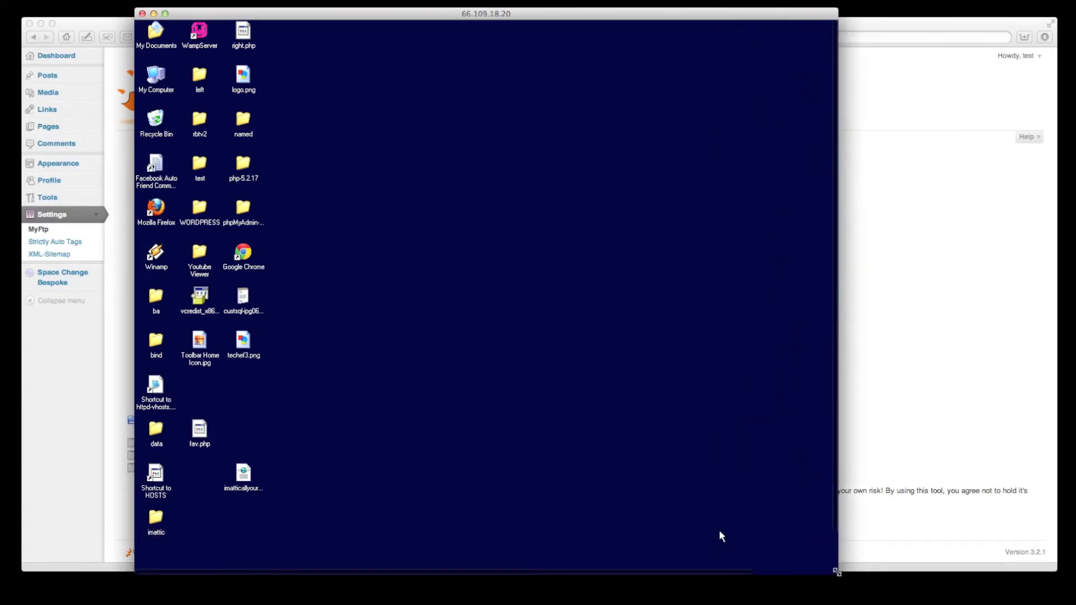
drag(454, 14, 455, 0)
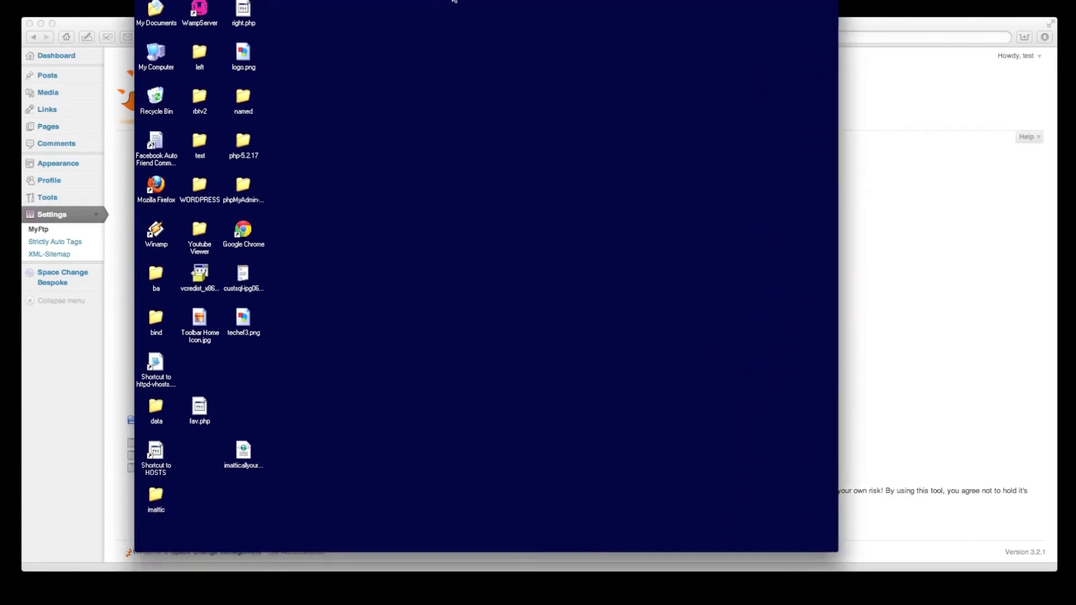
drag(835, 545, 922, 590)
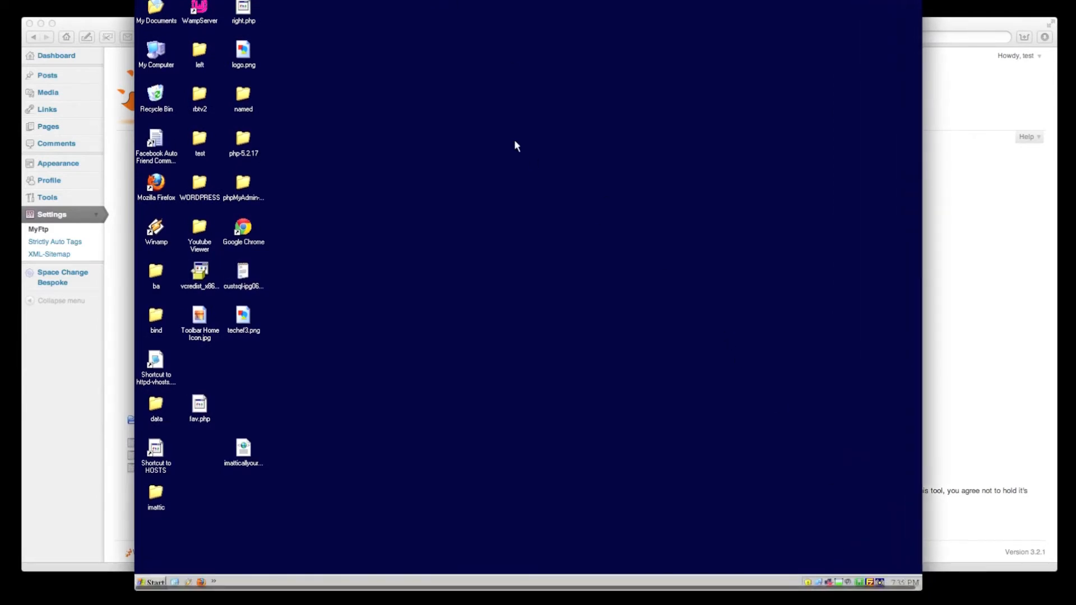
drag(455, 14, 454, 0)
drag(526, 3, 547, 0)
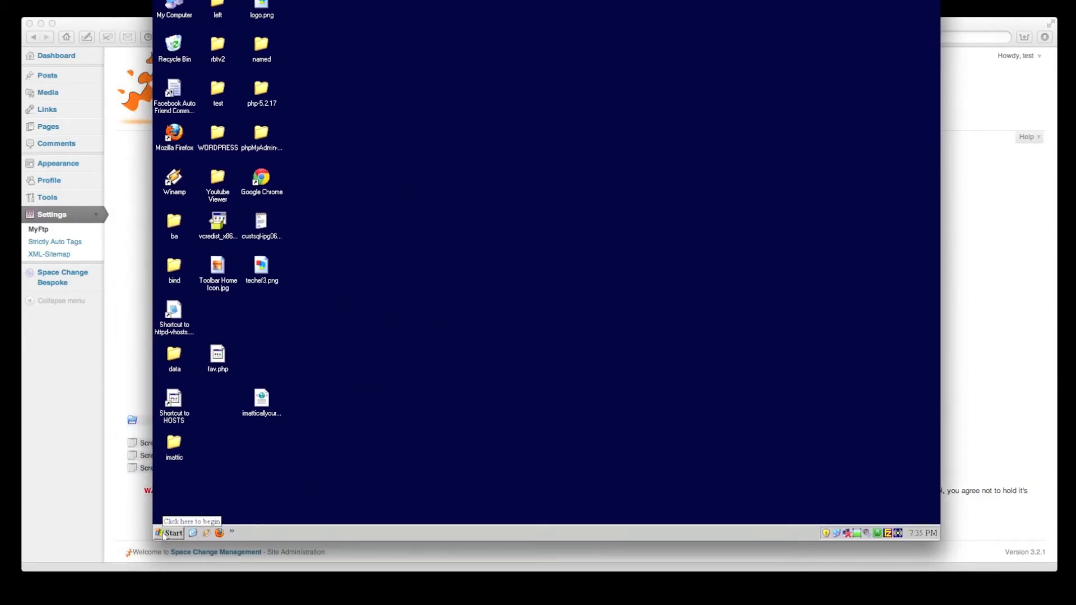
Step: Launch Start > Programs > FileZilla Server > FileZilla Server Interface on the remote server
click(179, 535)
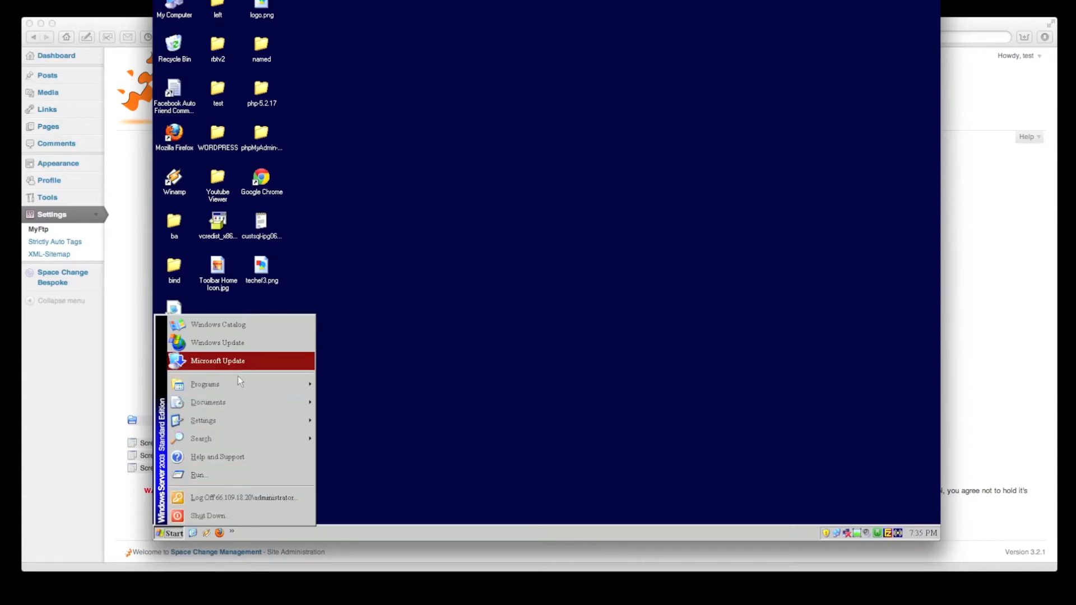
mouse_move(240, 388)
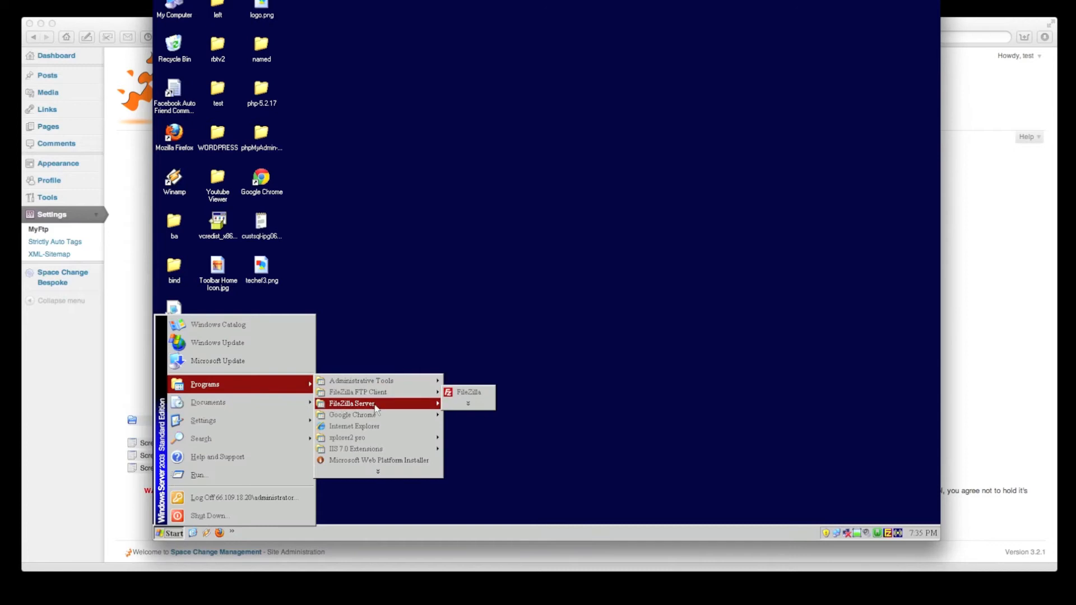
mouse_move(371, 404)
click(476, 405)
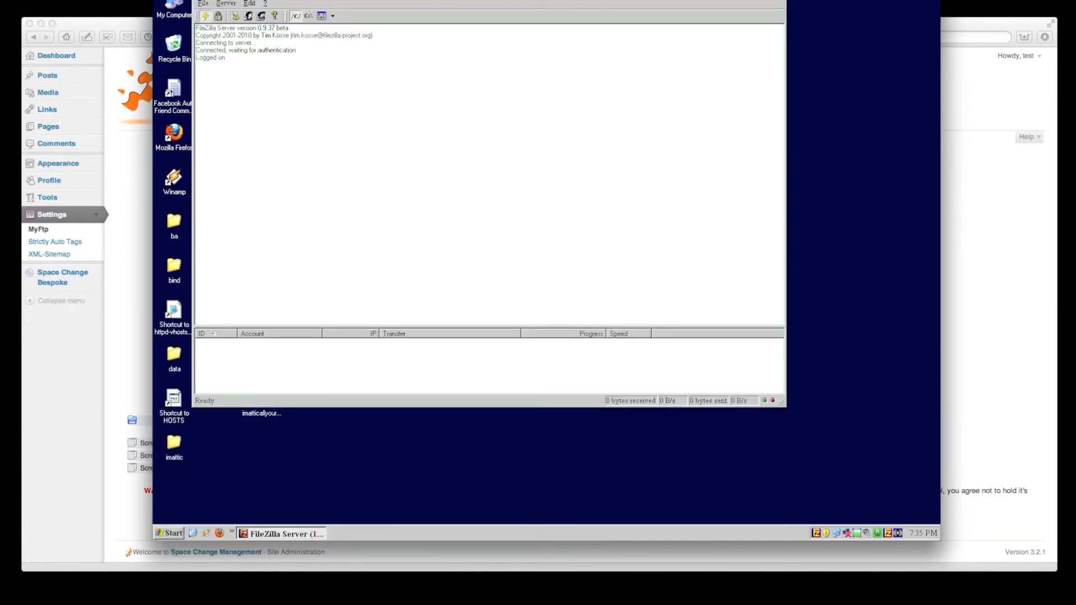
Step: Move the FileZilla Server window to the centre of the remote desktop and check the File menu
drag(382, 9, 438, 60)
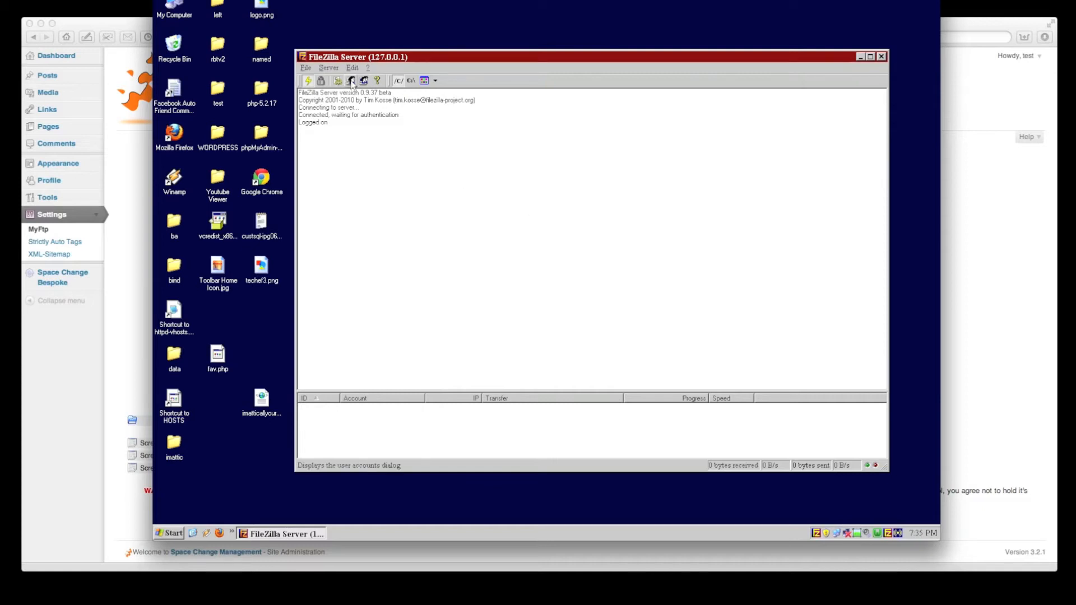
click(308, 68)
click(486, 178)
Step: Add user 'woolworths' under Edit > Users, enable and set its password, then show Shared folders
click(352, 82)
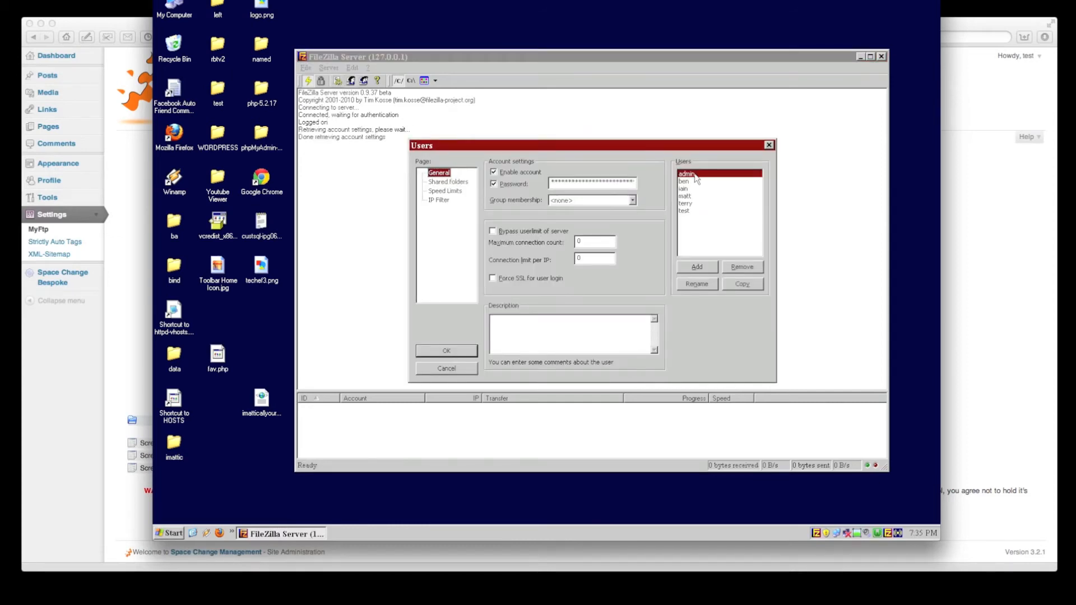
click(697, 267)
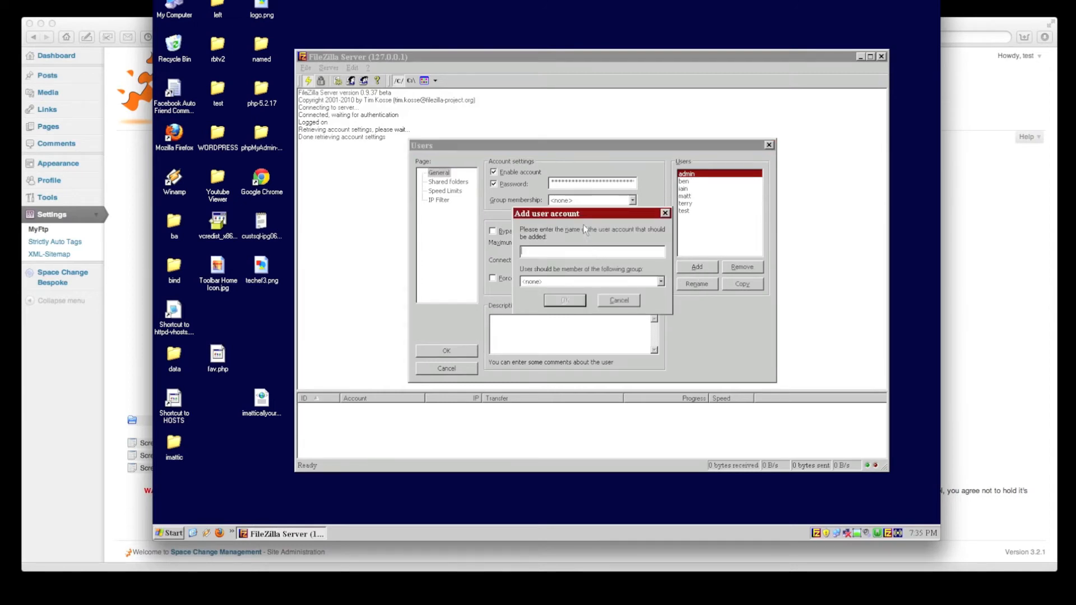
drag(586, 215, 609, 214)
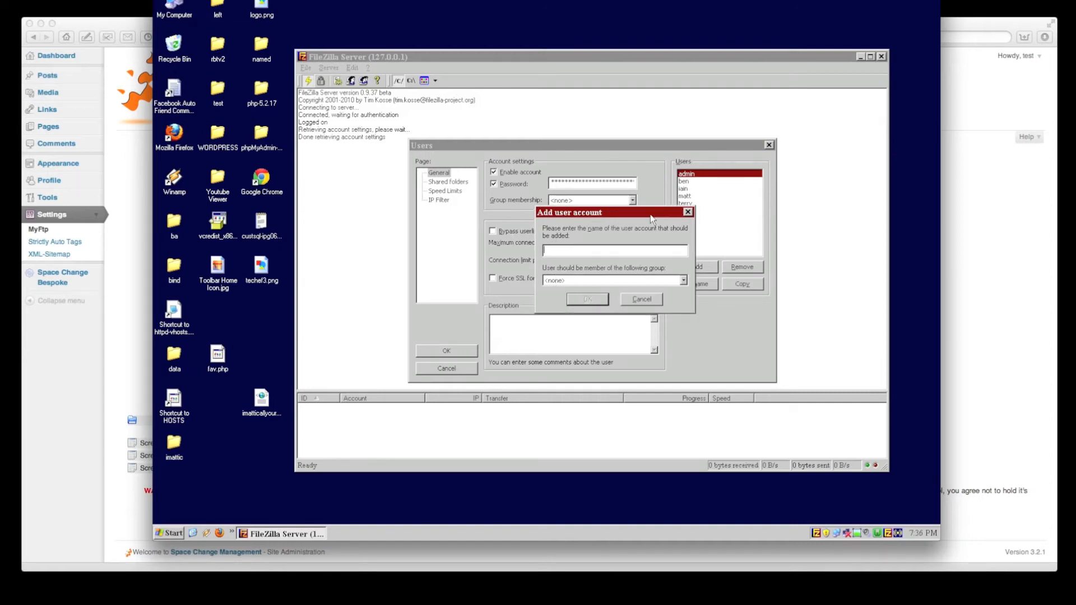
text(woolworths)
click(582, 299)
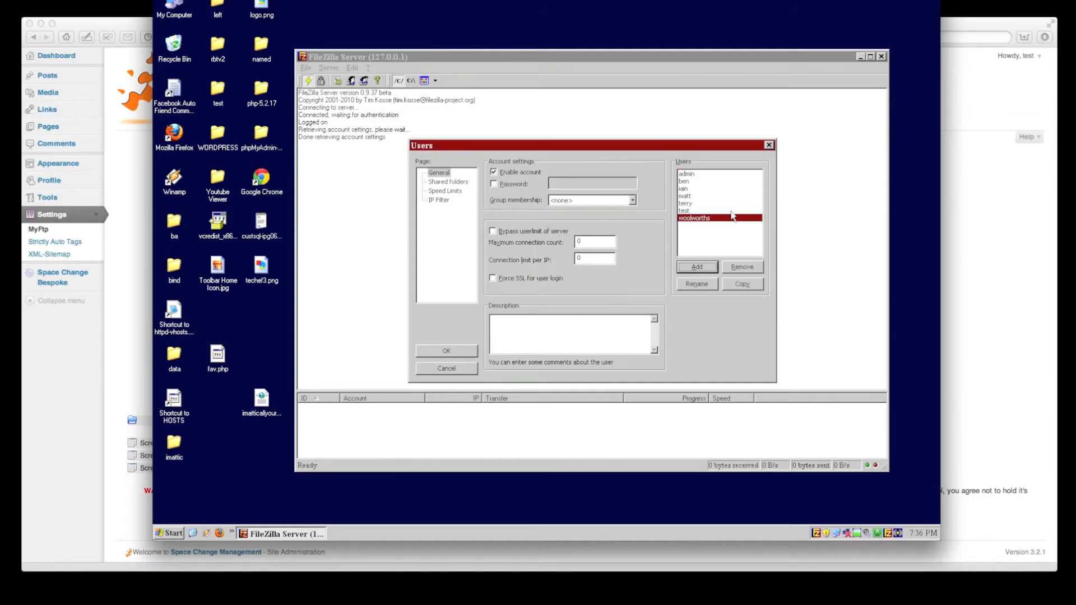
click(493, 185)
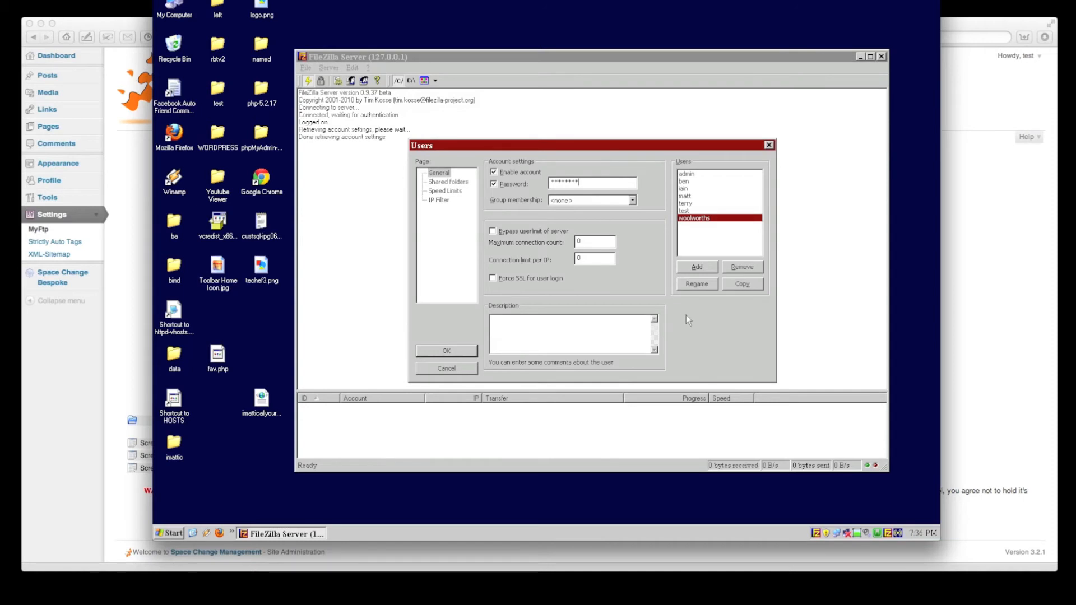
click(445, 182)
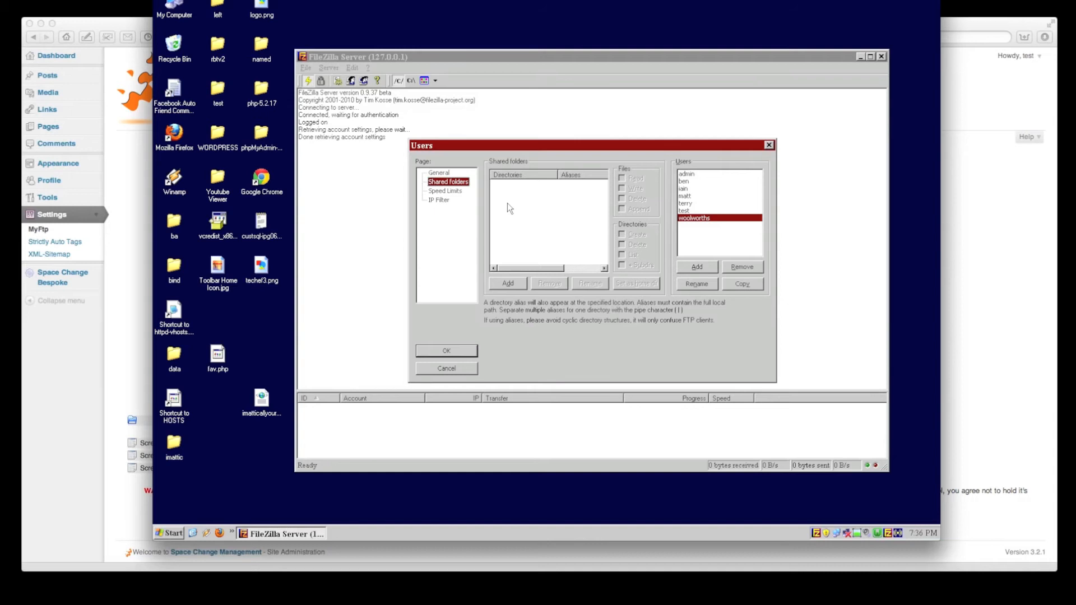
Step: Add a shared folder for woolworths and browse to the C: drive in Browse for Folder
click(505, 284)
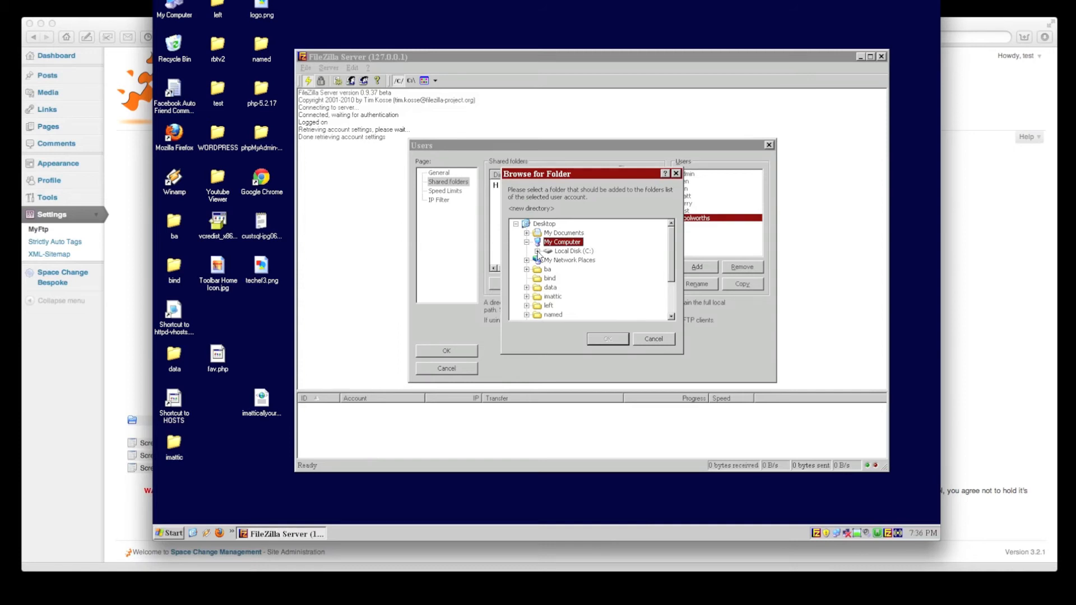
click(537, 251)
click(576, 225)
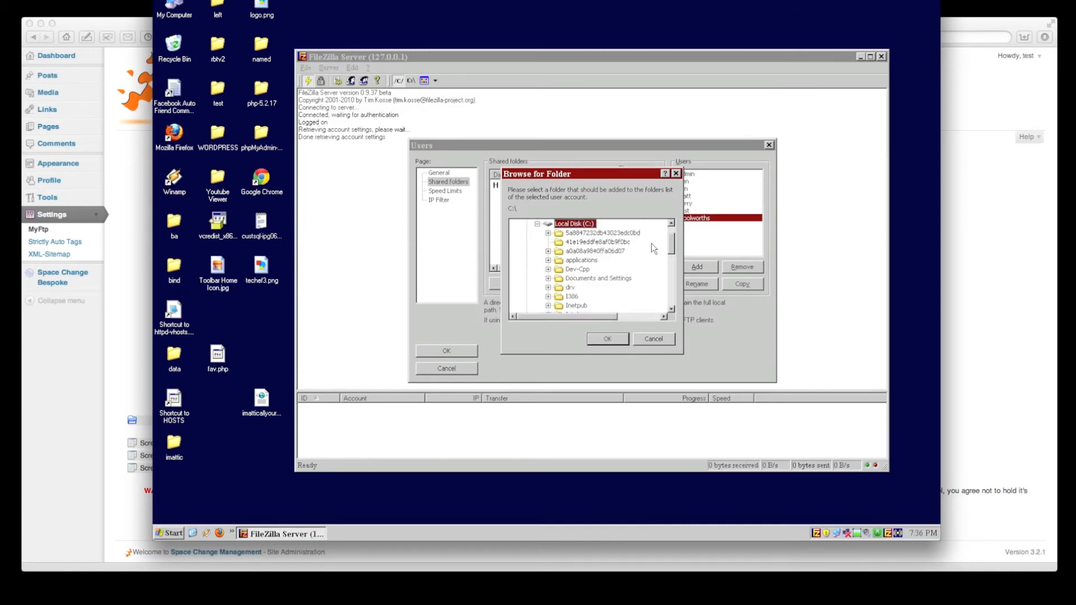
scroll(674, 250, down, 1)
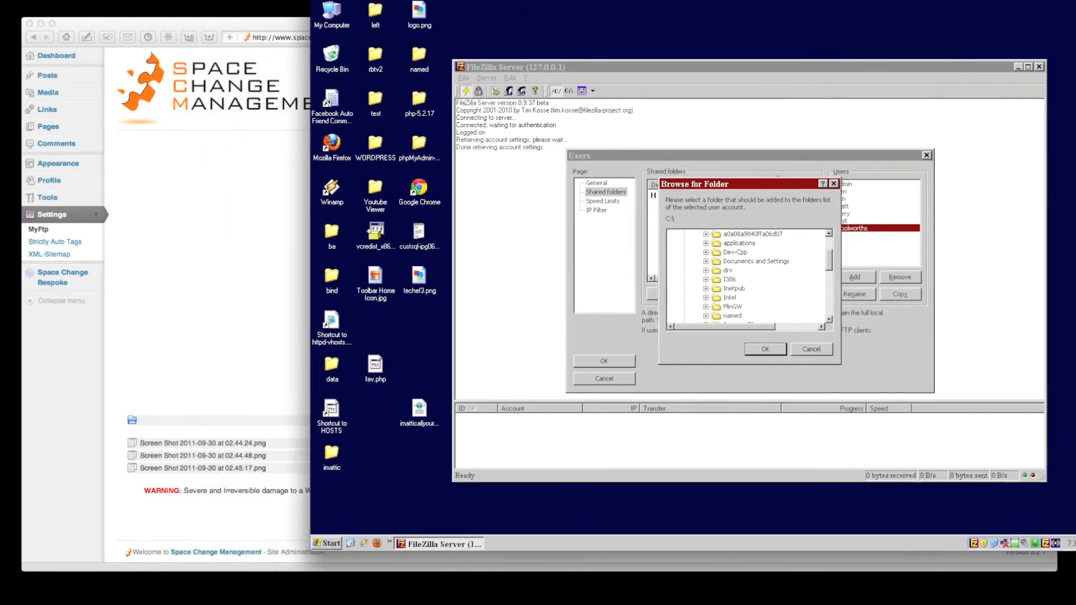
Step: Place the Mac browser beside the remote desktop and select the woolworths client folder path
drag(413, 24, 306, 10)
click(1008, 371)
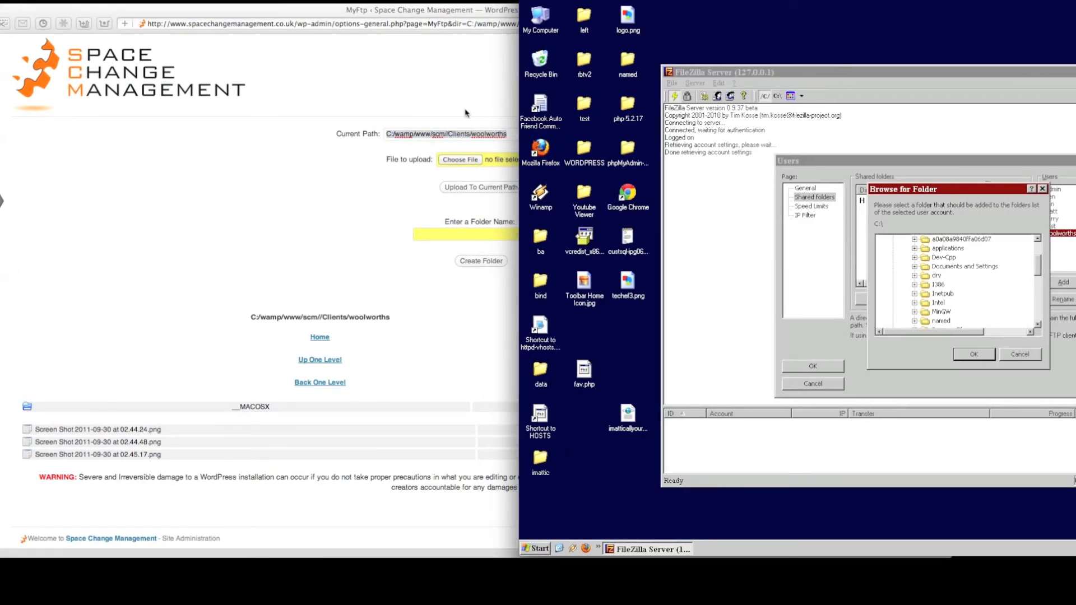
click(435, 140)
drag(507, 135, 379, 135)
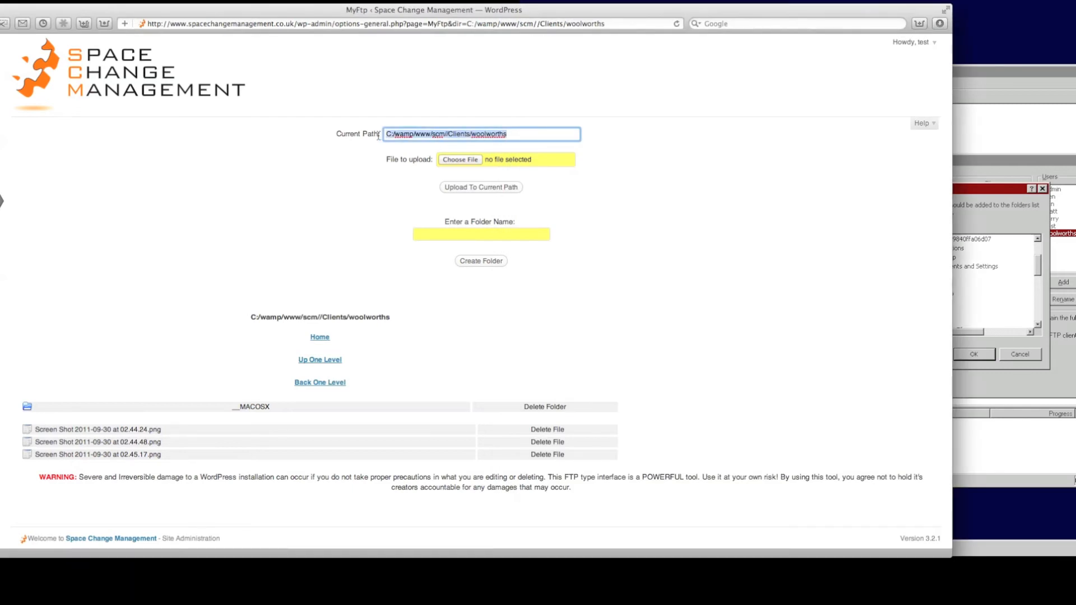
click(996, 192)
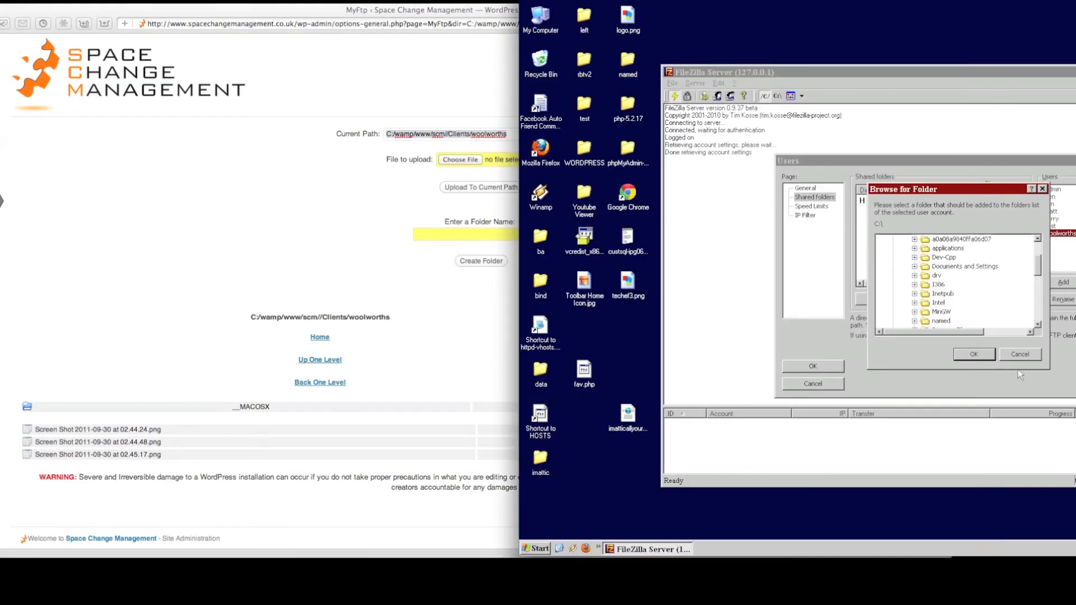
drag(933, 187, 912, 229)
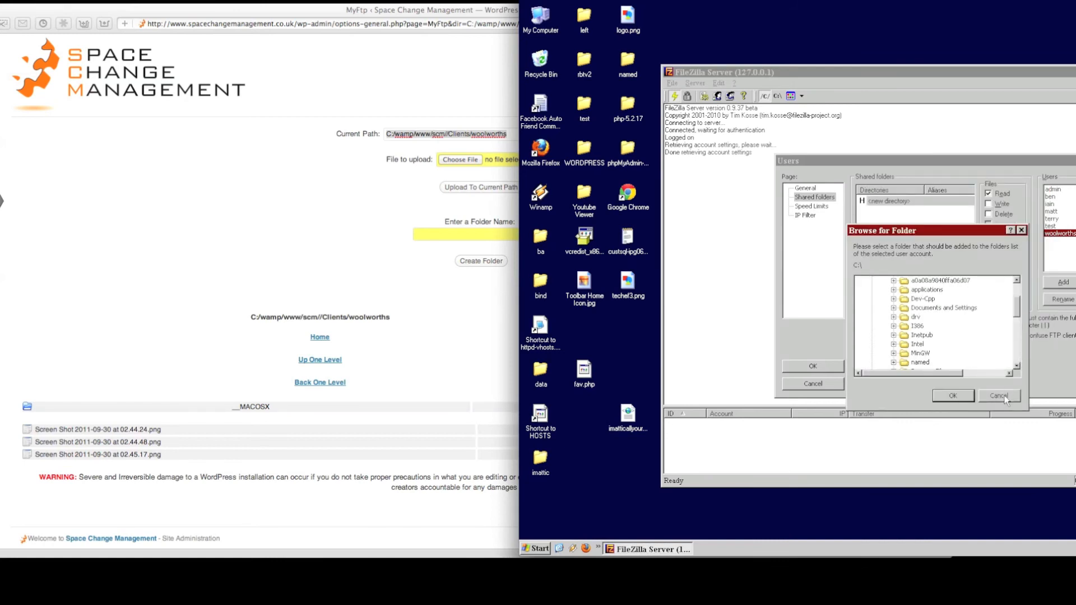
Step: Cancel, then reopen the folder browser from the new directory entry and expand drive C:
click(999, 395)
double_click(896, 203)
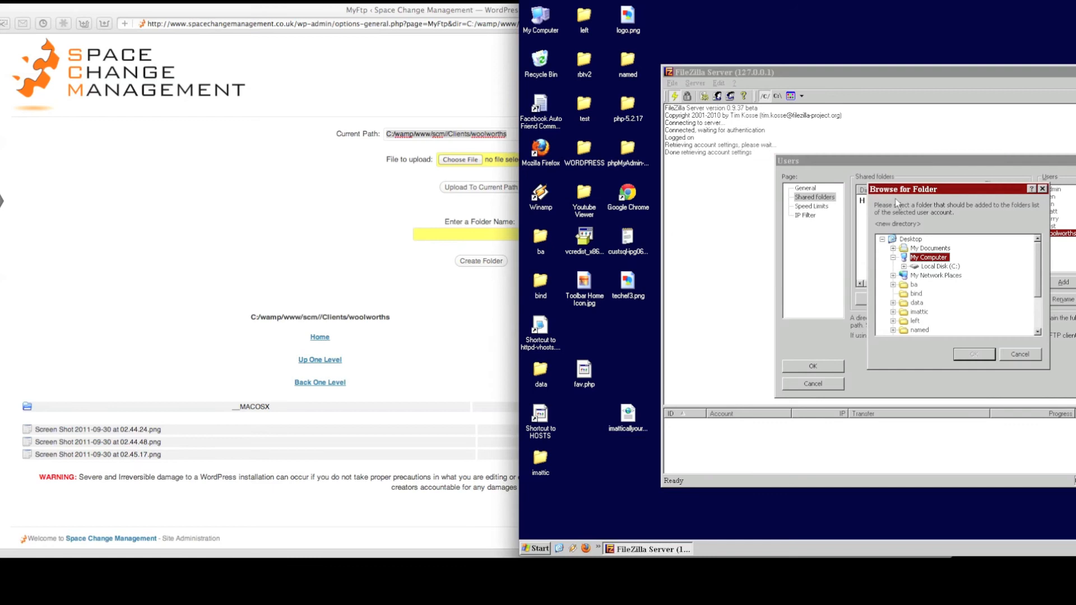
double_click(934, 266)
scroll(934, 291, down, 10)
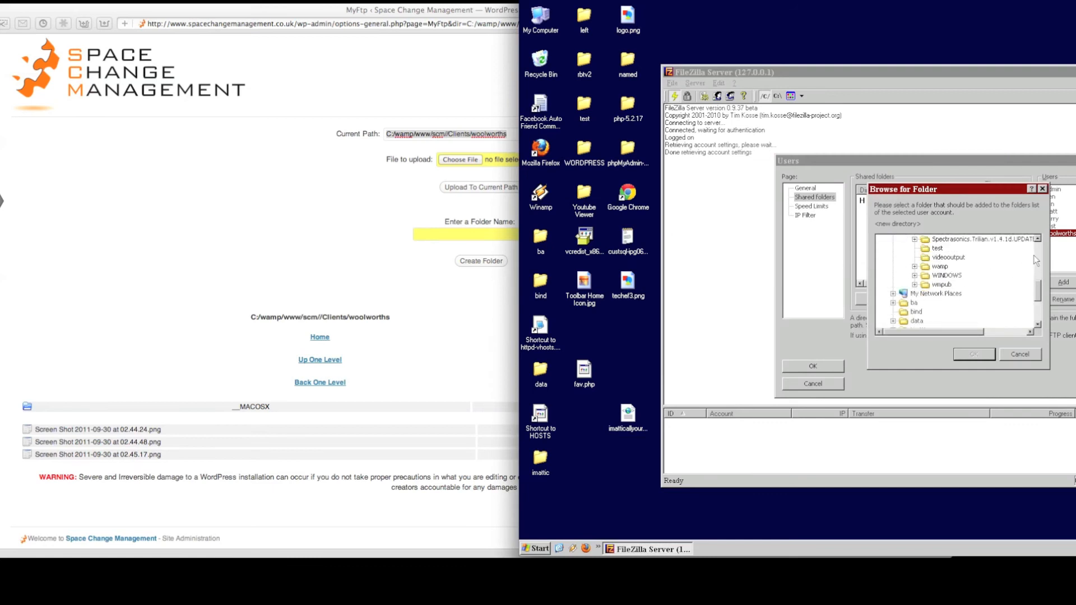
Step: Choose C:\wamp\www\scm\Clients\woolworths as the account's shared folder
click(914, 267)
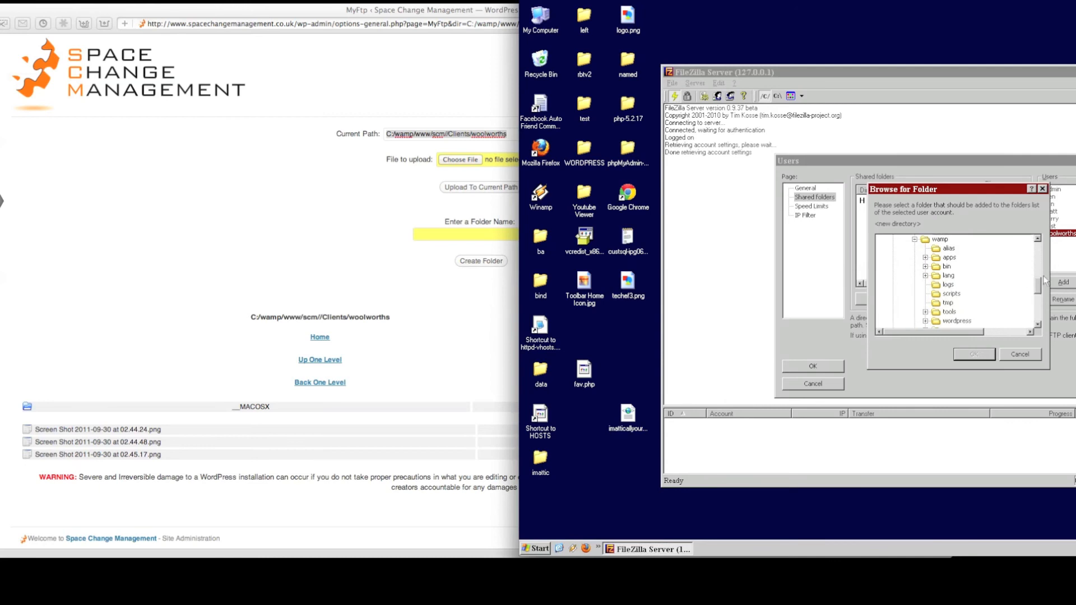
scroll(1040, 288, down, 1)
scroll(1040, 289, down, 1)
scroll(1040, 291, down, 1)
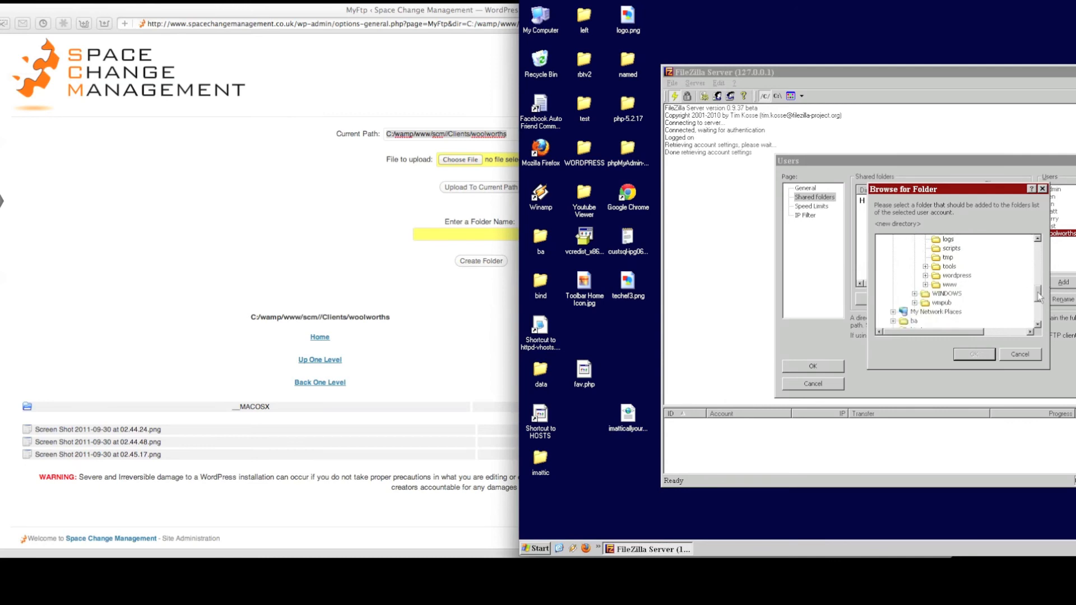
click(925, 285)
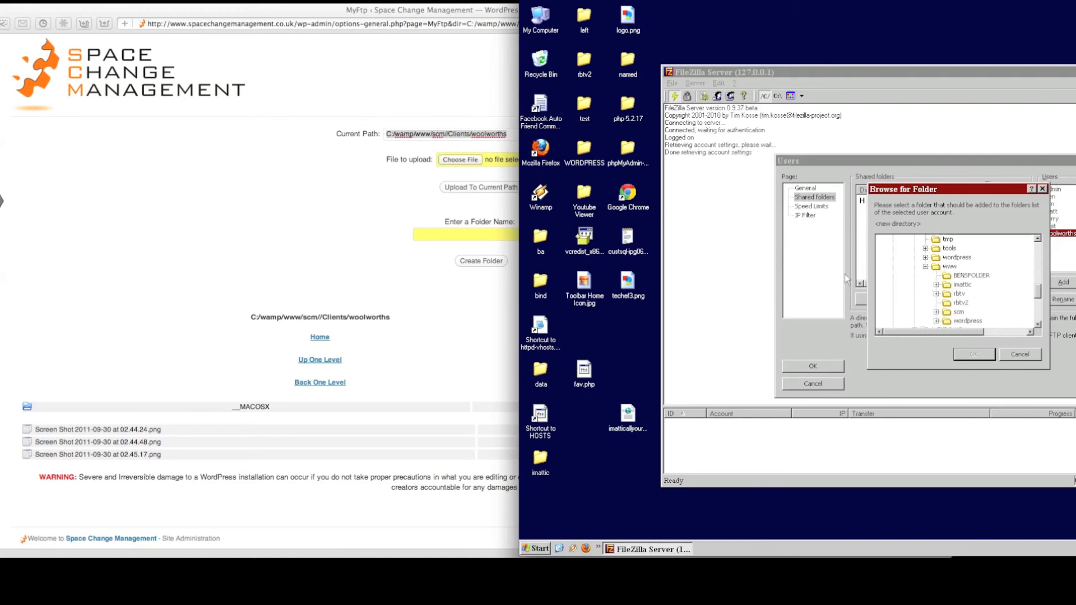
click(936, 312)
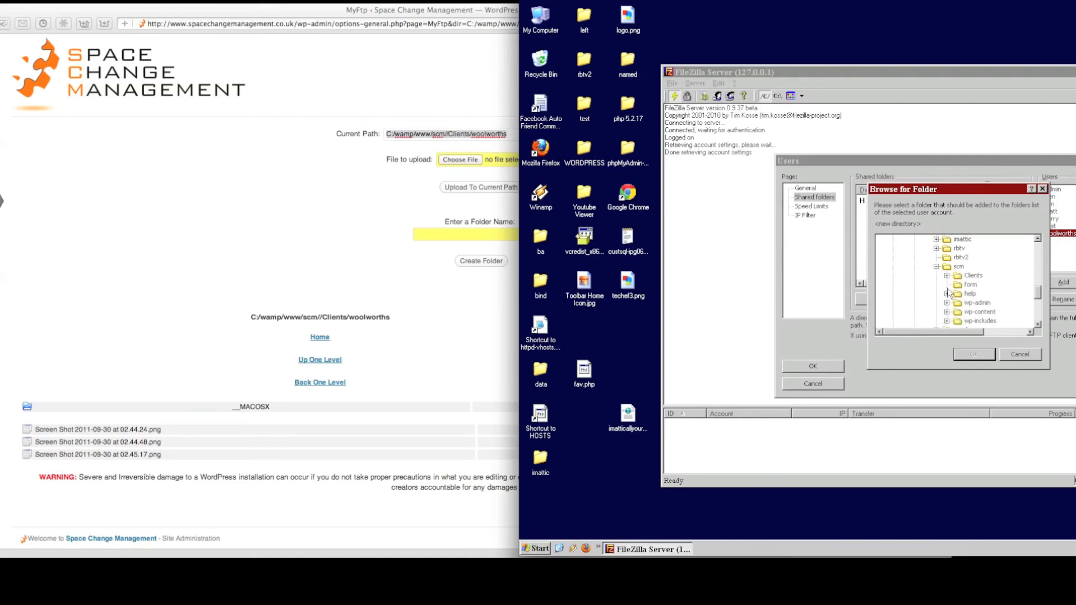
click(947, 275)
click(982, 303)
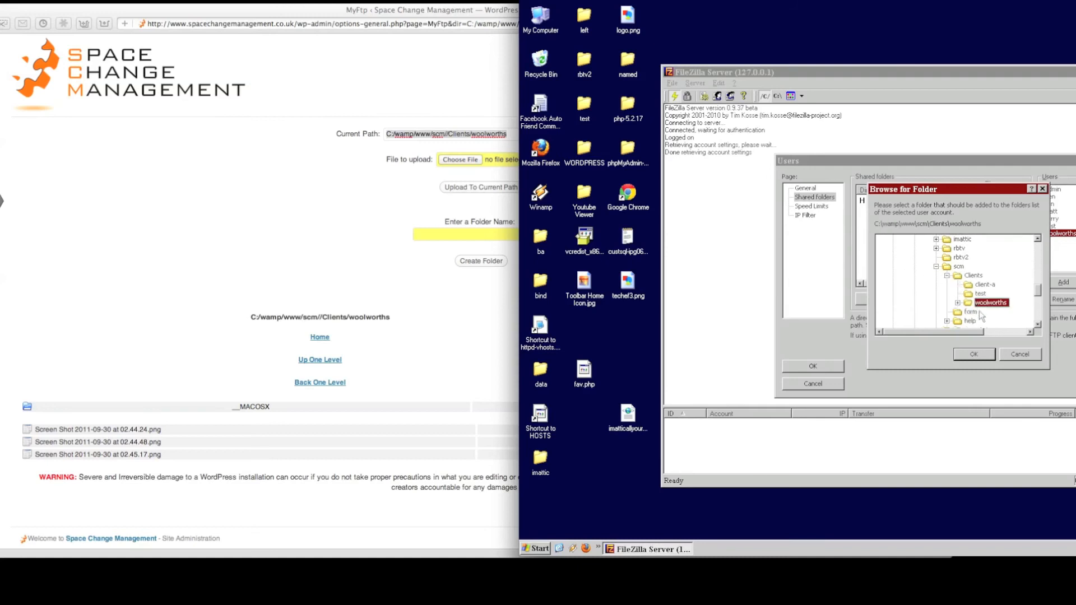
click(974, 354)
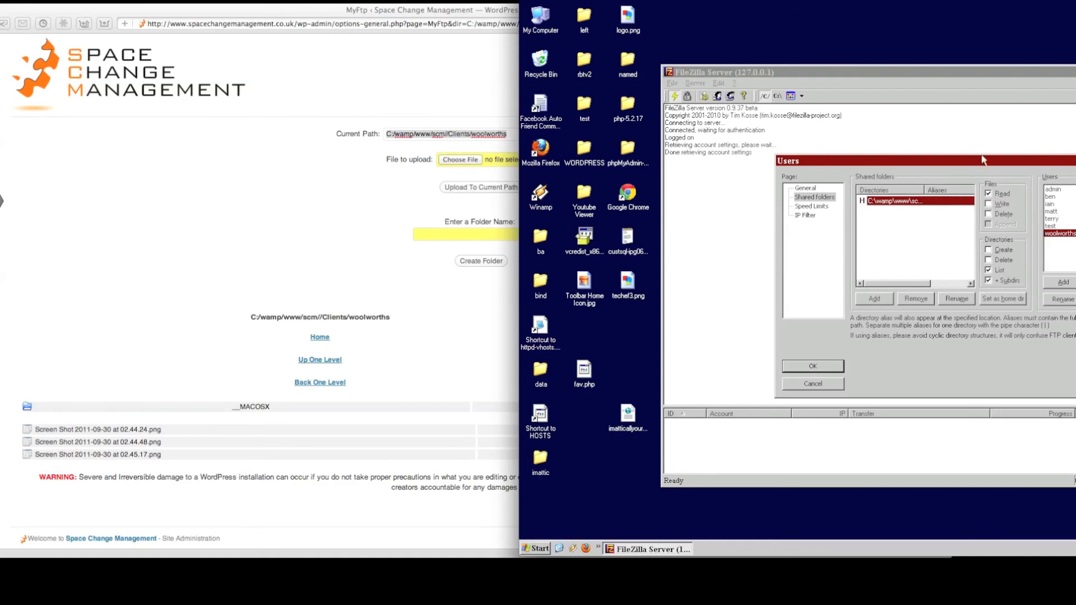
Step: Bring the Remote Desktop into view and confirm the woolworths account settings with OK
drag(897, 2, 596, 0)
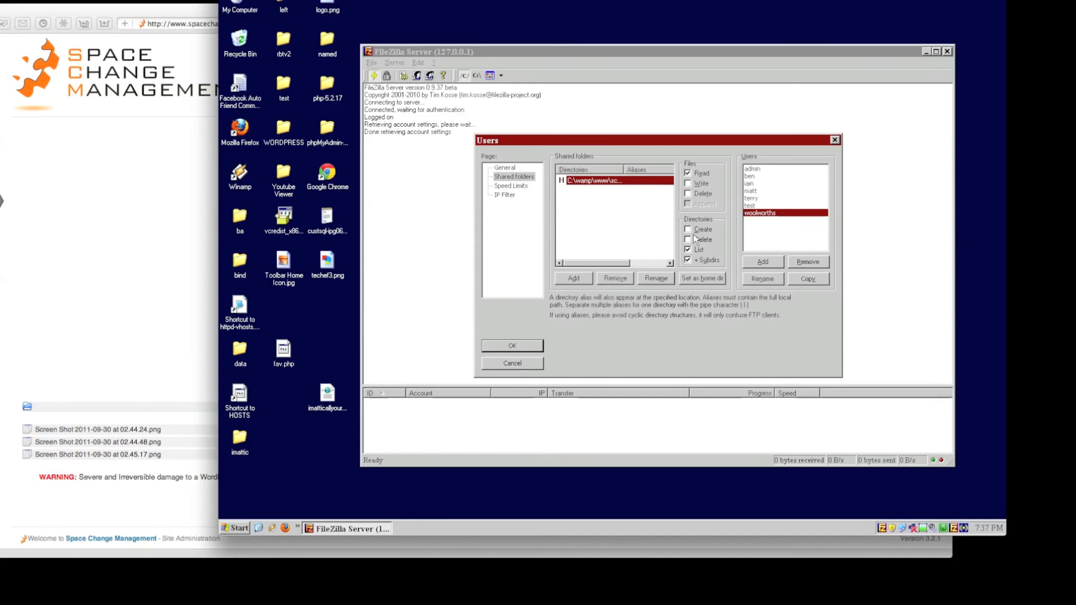
click(523, 349)
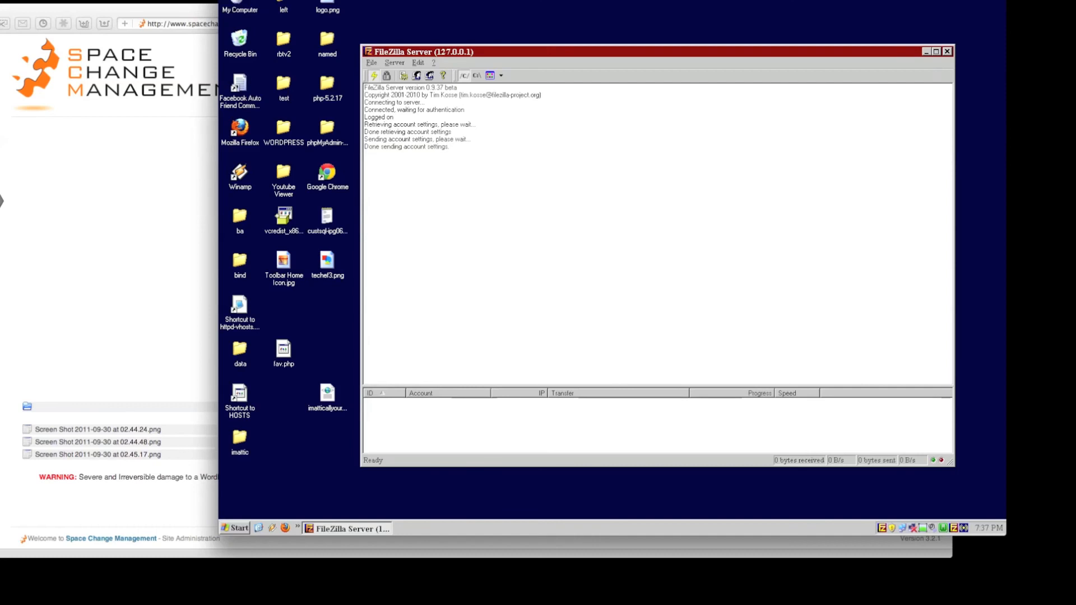
Step: Go from the WordPress dashboard to the Space Change Management homepage and scroll to its footer links
click(240, 1)
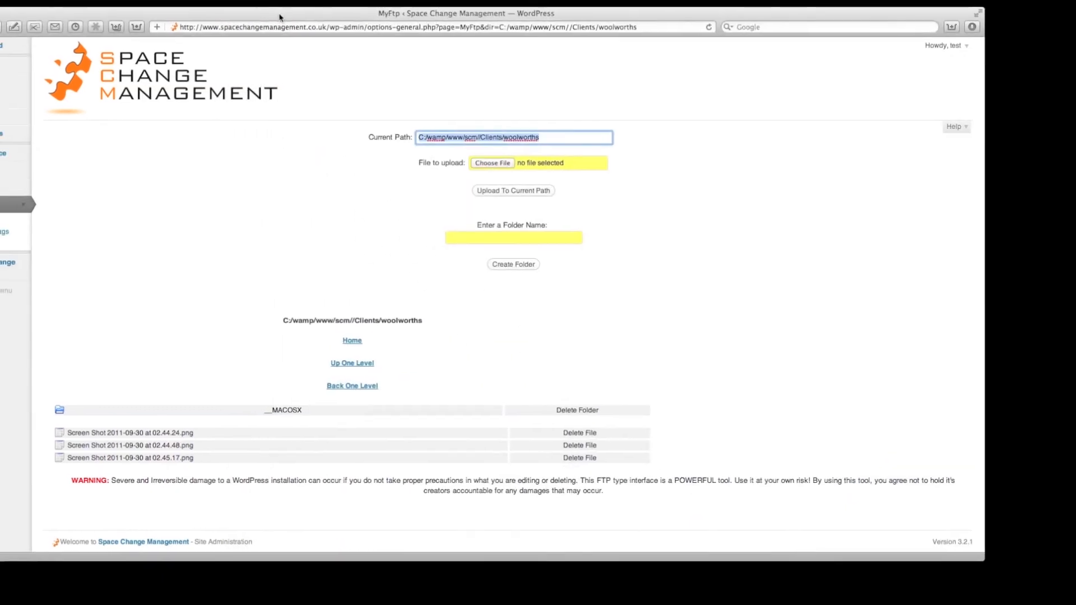
click(48, 53)
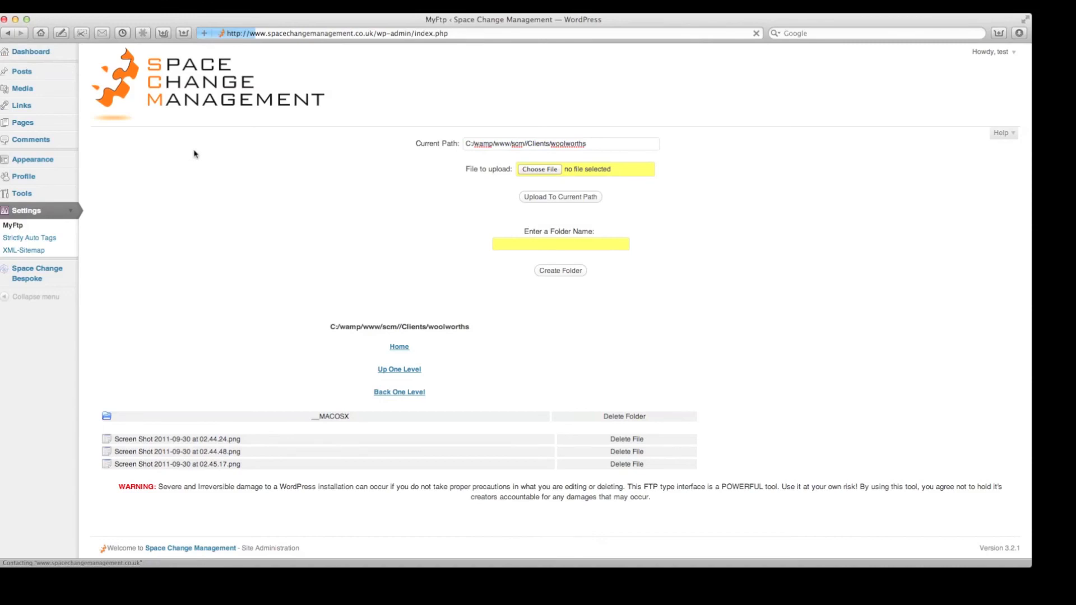
click(196, 87)
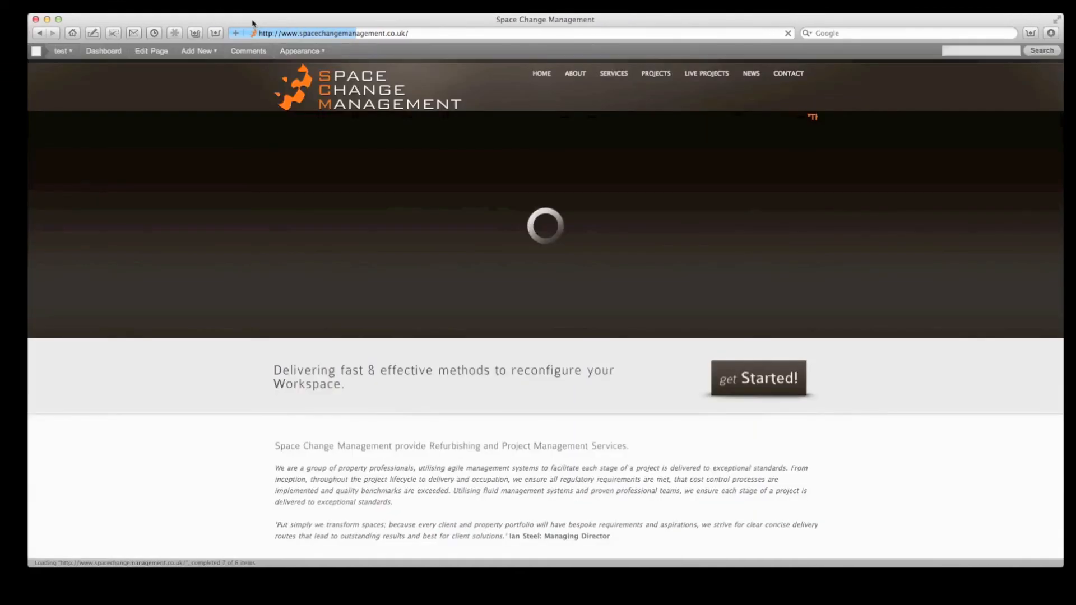
scroll(373, 276, down, 15)
scroll(392, 286, down, 1)
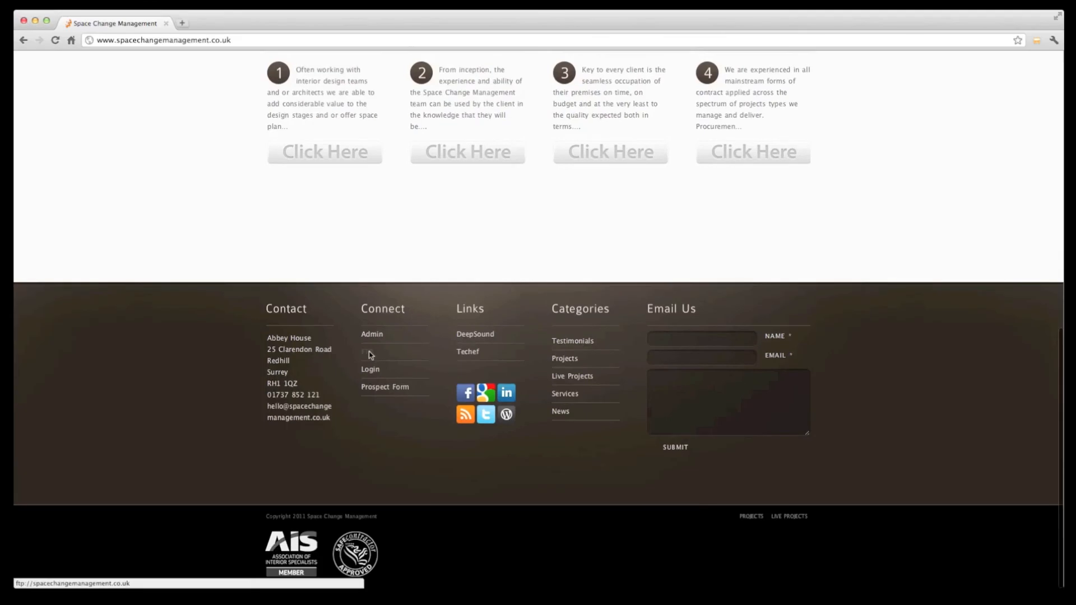
Step: Follow the footer FTP link and log in with user woolworths and the account password
click(370, 355)
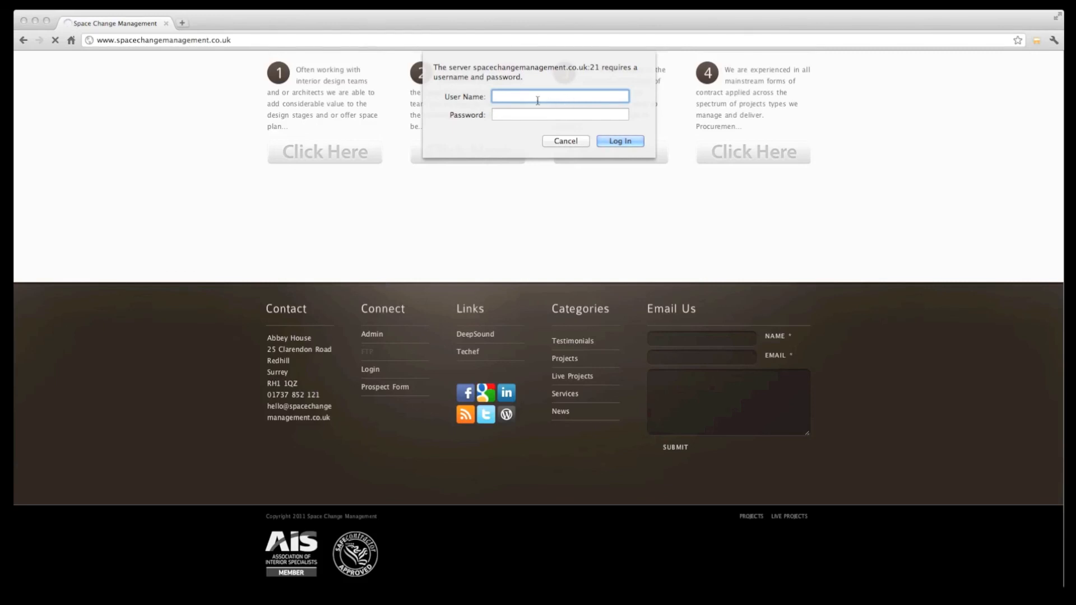
text(woolworths)
key(Tab)
text(********)
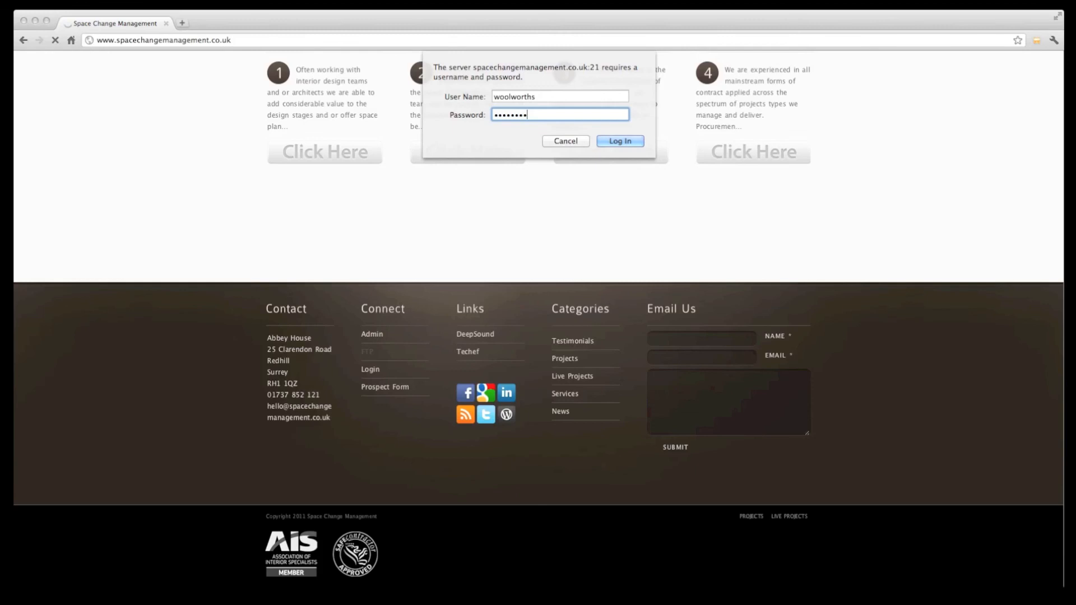
click(618, 142)
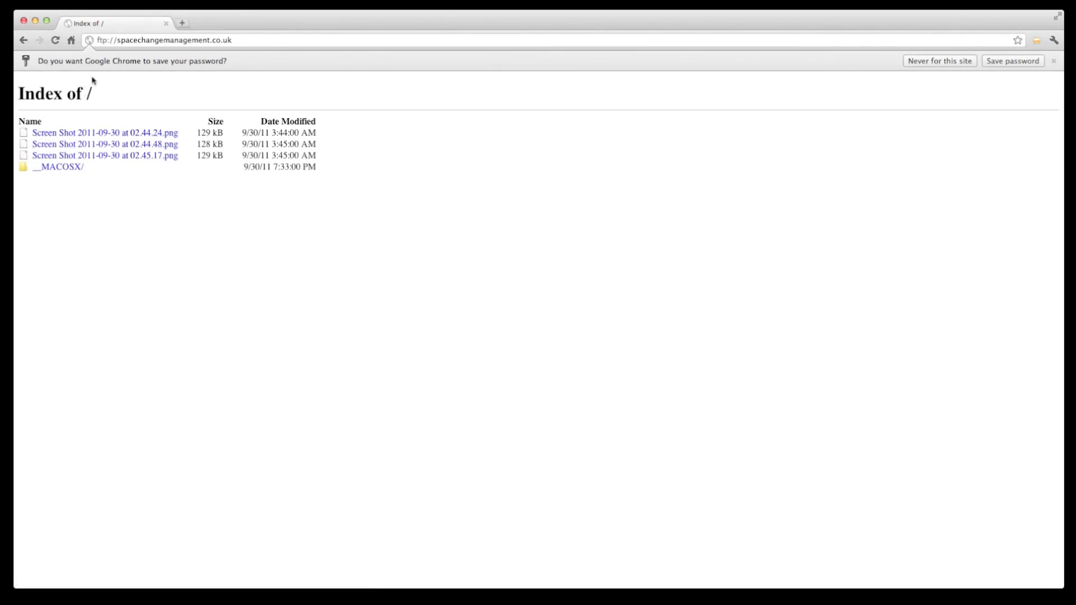
Step: Highlight the ftp:// address, then go Back to the Space Change Management homepage
drag(96, 39, 232, 40)
click(113, 223)
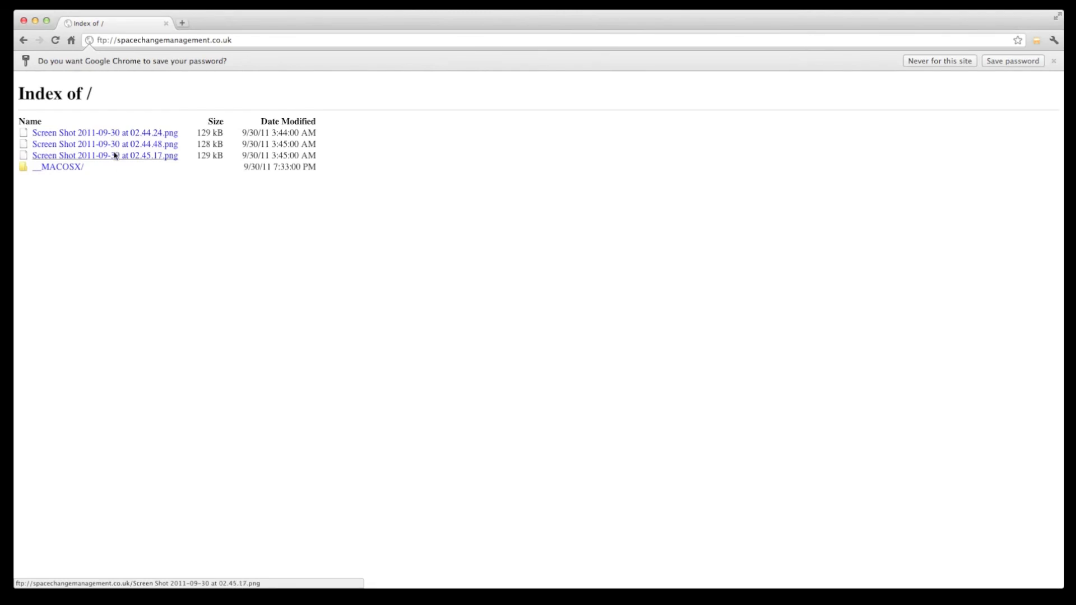
click(109, 146)
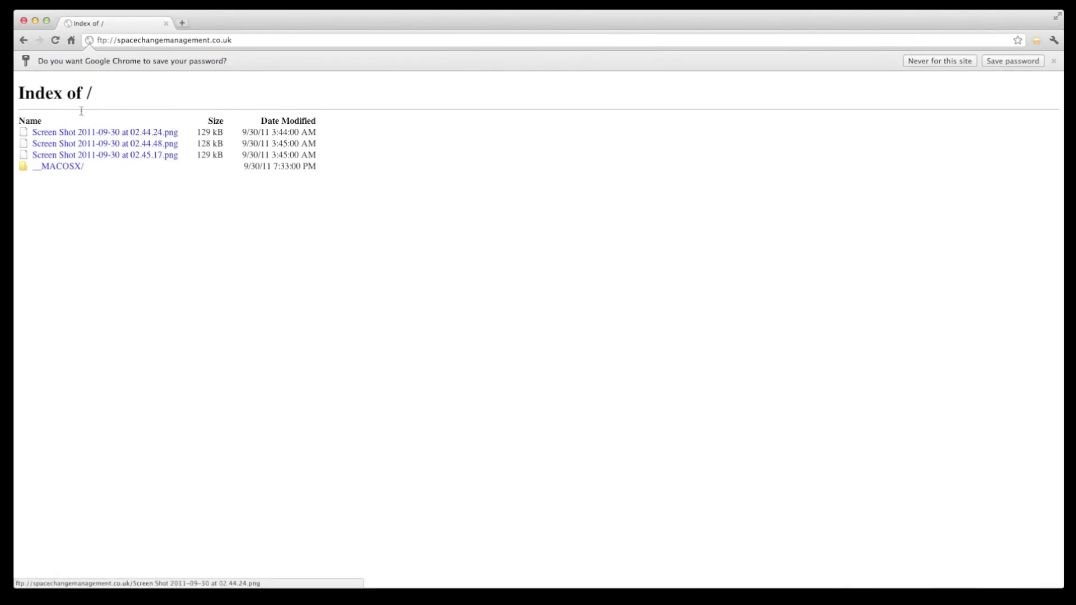
click(22, 43)
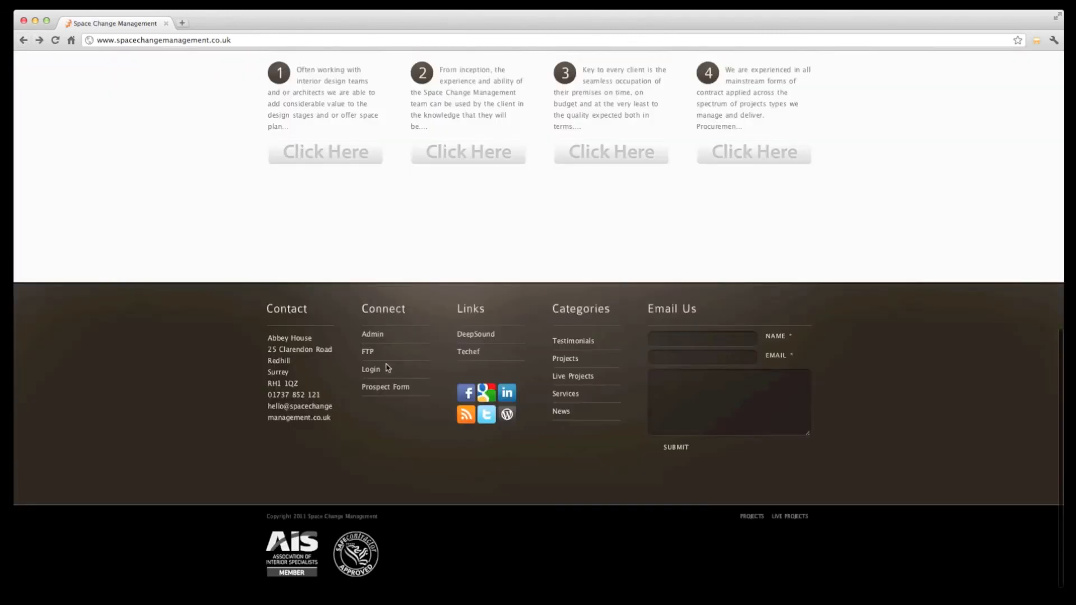